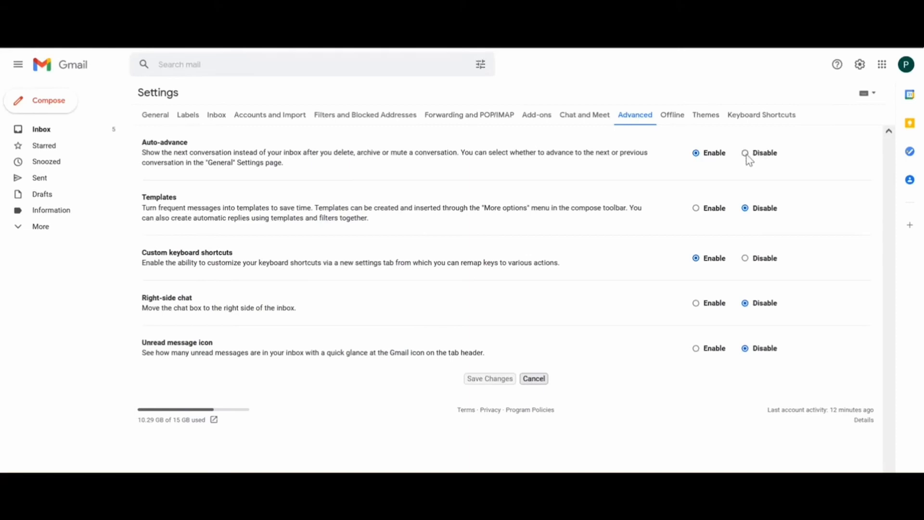
Select Enable for Auto-advance and leave the advanced settings without saving
left_click(696, 154)
left_click(533, 379)
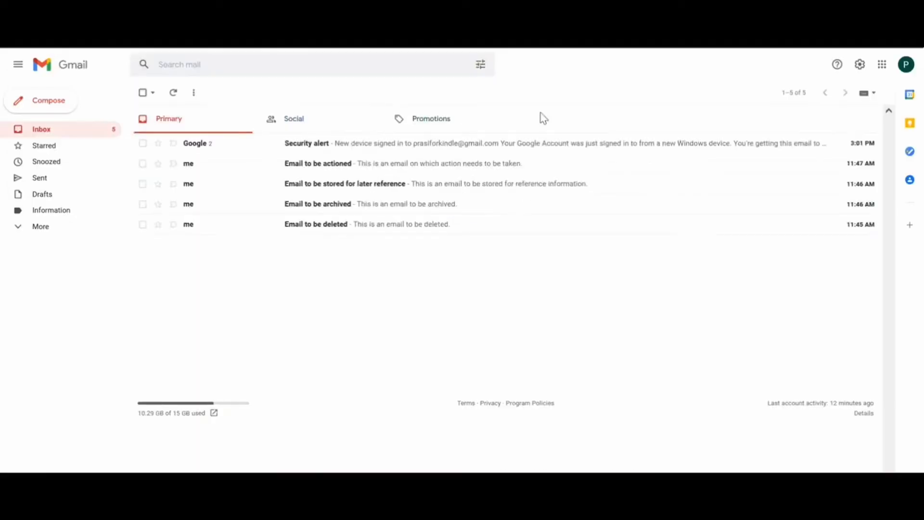
Create a new label named Action in the label settings
left_click(859, 66)
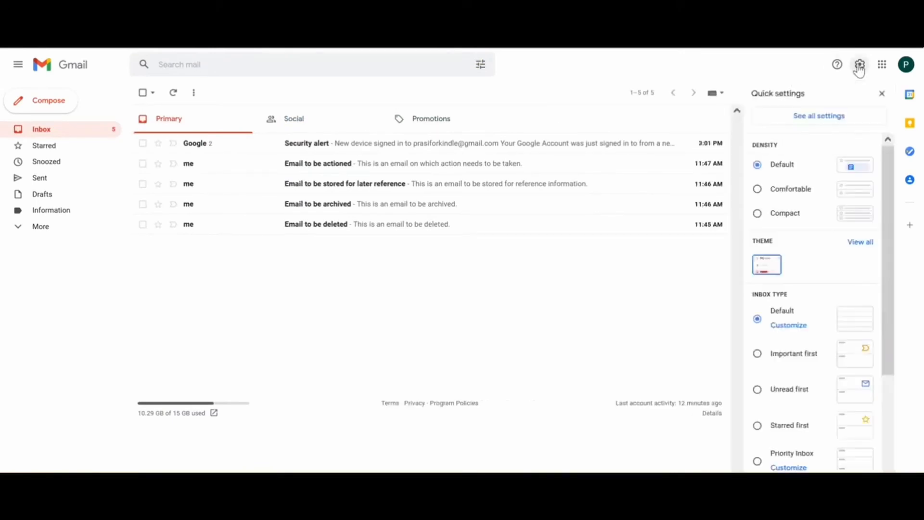
left_click(829, 118)
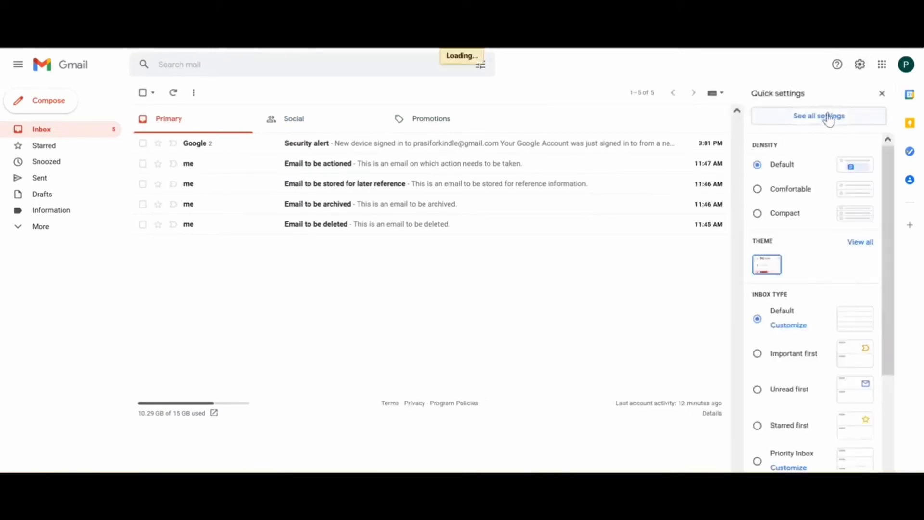
left_click(188, 116)
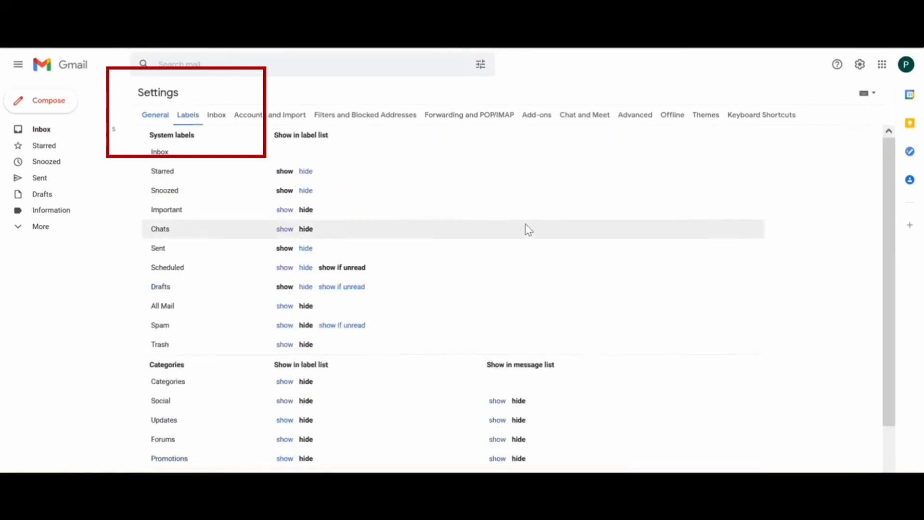
scroll(673, 266, "down", 2)
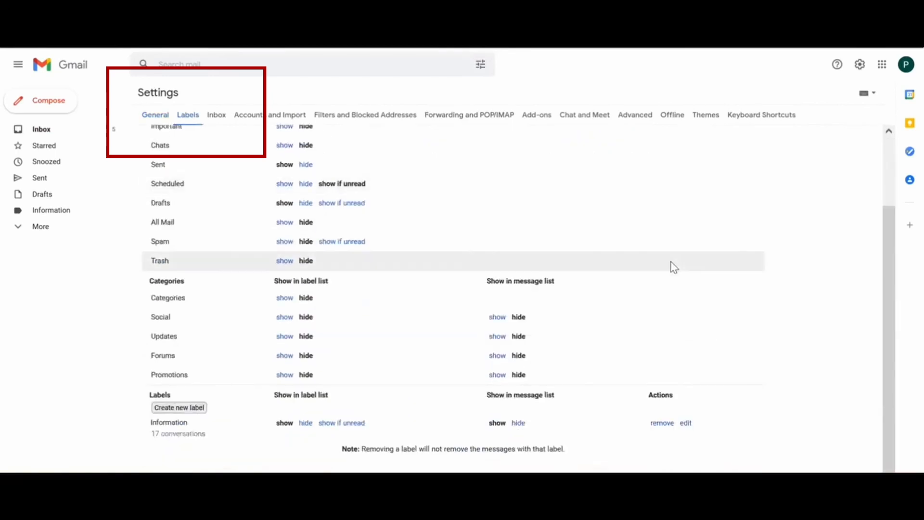
left_click(181, 408)
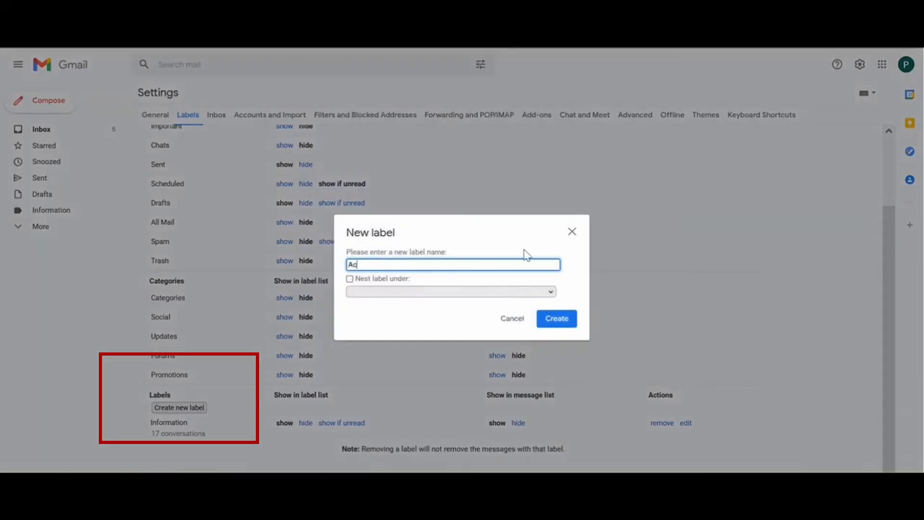
key("Return")
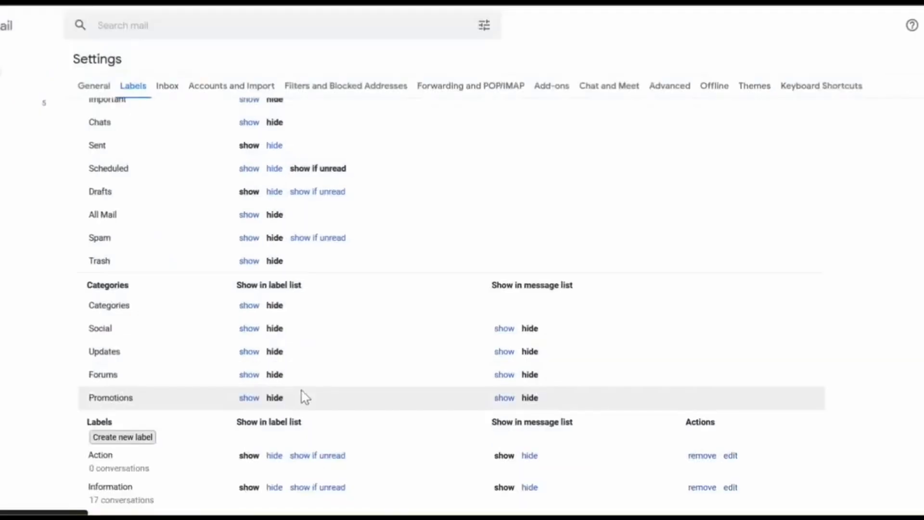
Create two more labels named "Waiting for information" and "Reference"
left_click(135, 439)
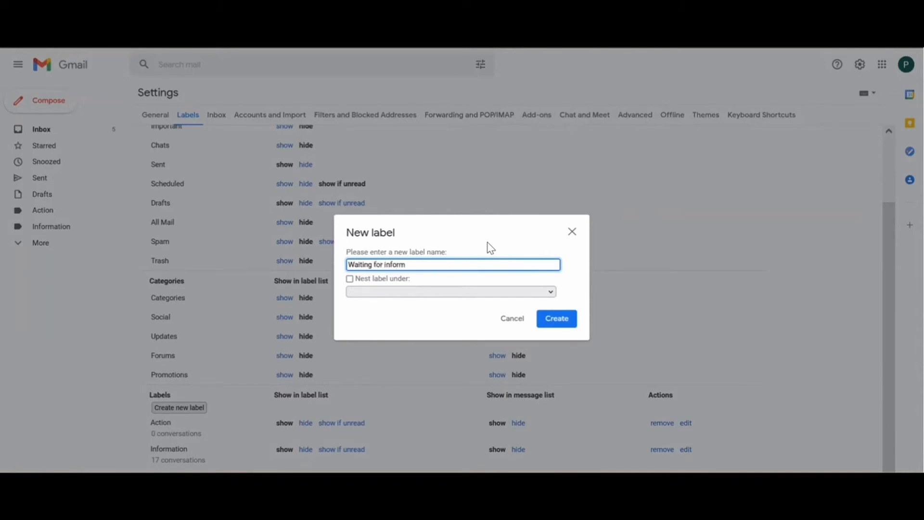
key("Return")
scroll(204, 361, "down", 2)
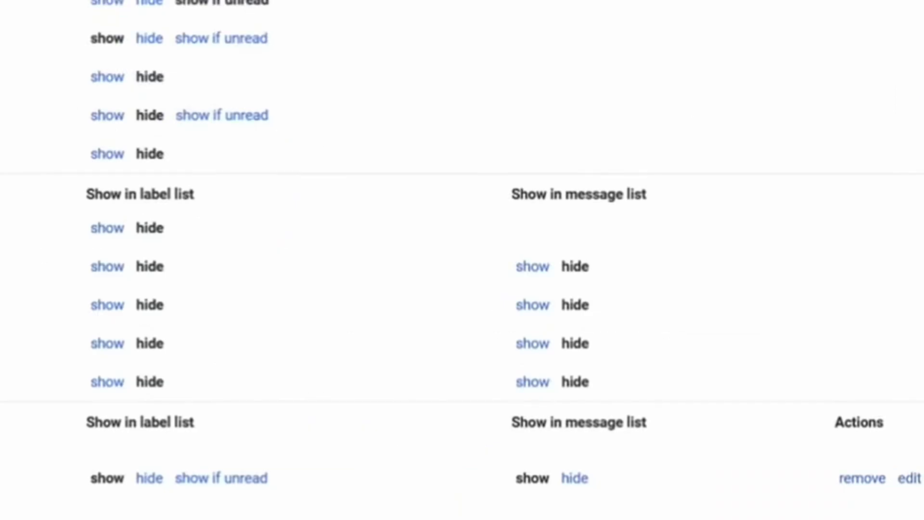
type("Reference")
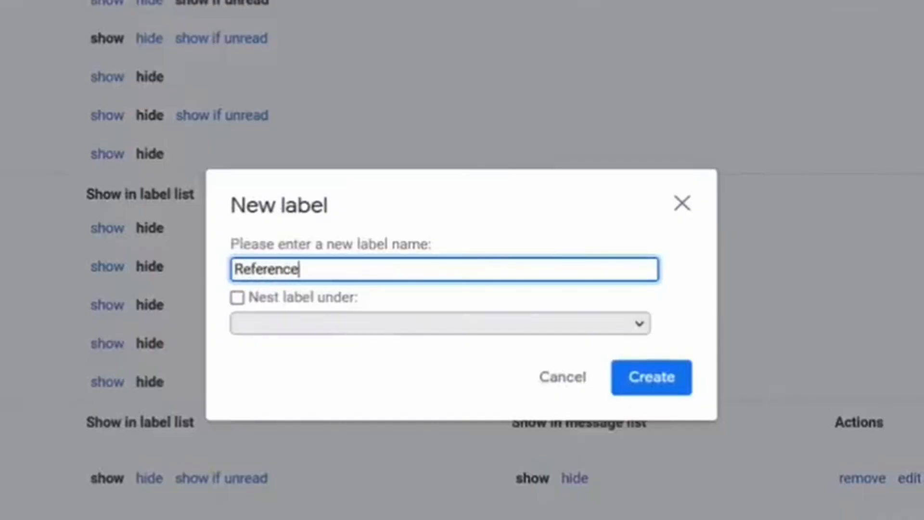
key("Return")
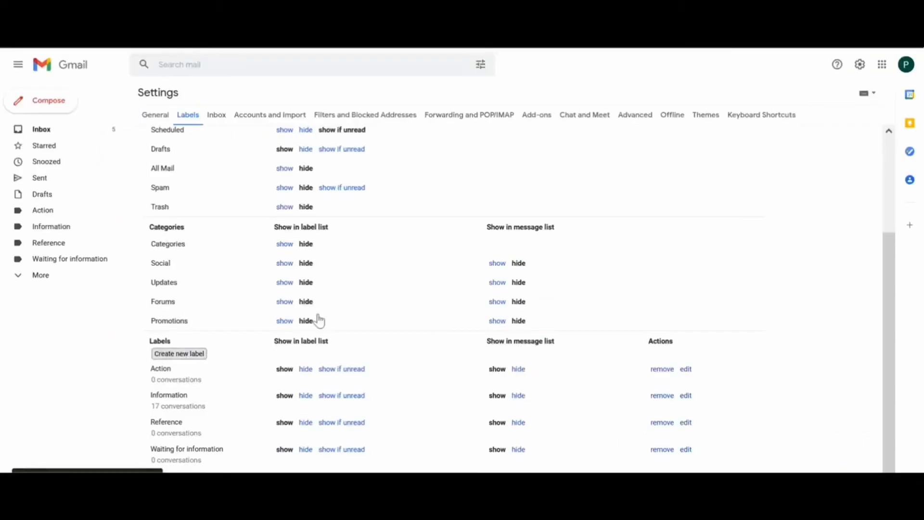
Set the inbox type to Multiple Inboxes in the inbox settings
scroll(308, 324, "down", 1)
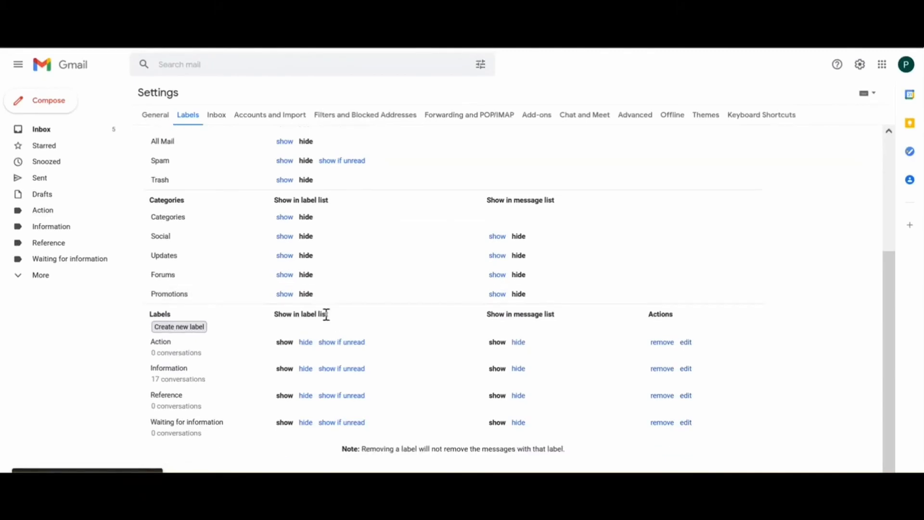
scroll(326, 315, "up", 3)
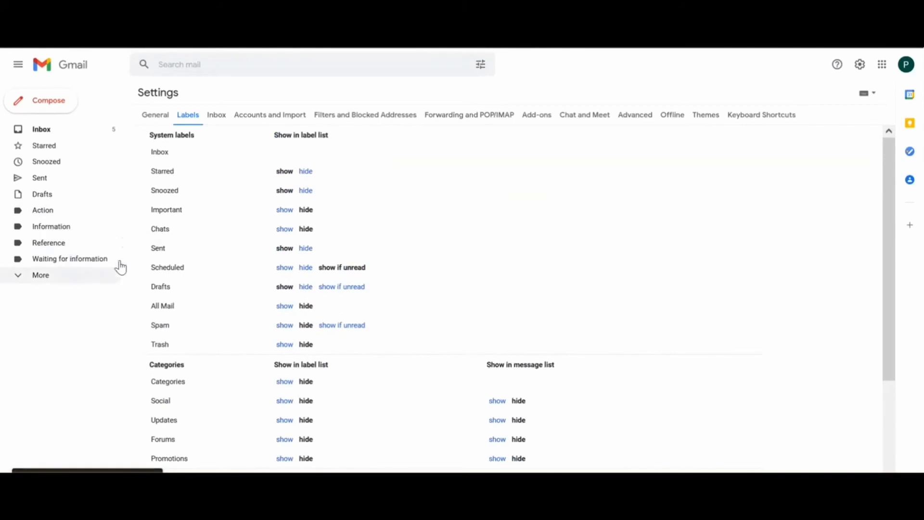
left_click(216, 114)
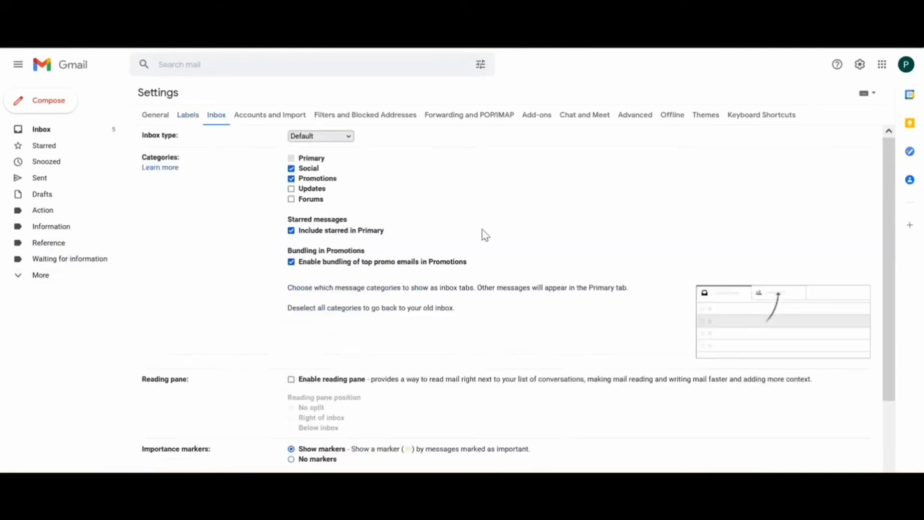
left_click(350, 140)
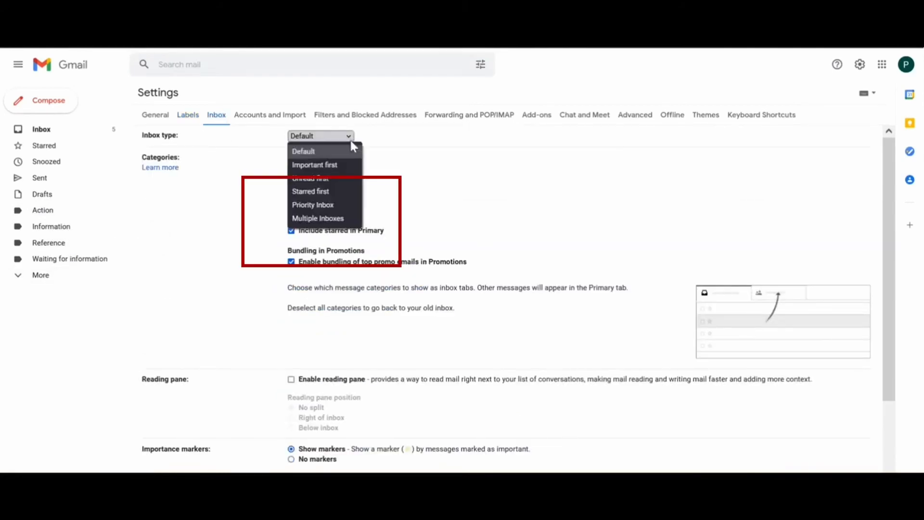
left_click(321, 220)
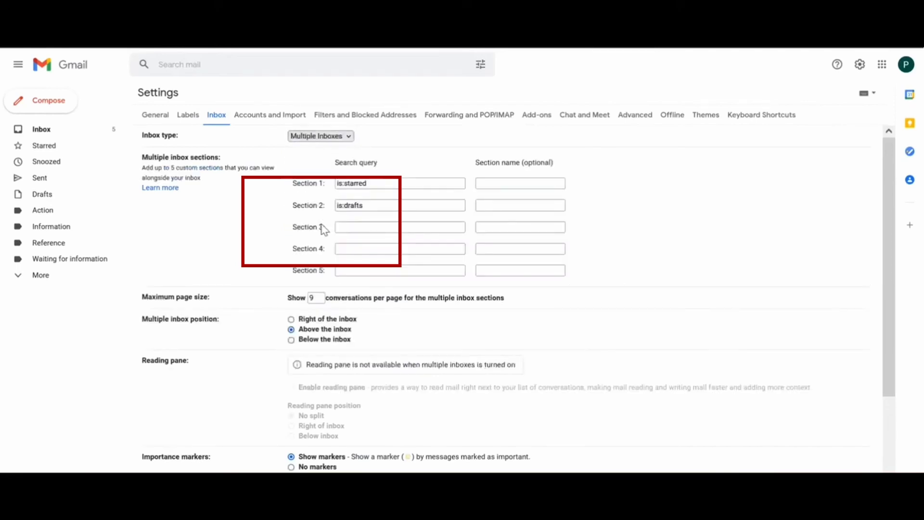
Set inbox section 1 to the search query "l:Action" and name it "Actionable Email"
left_click_drag(394, 186, 285, 177)
key("BackSpace")
type("l:")
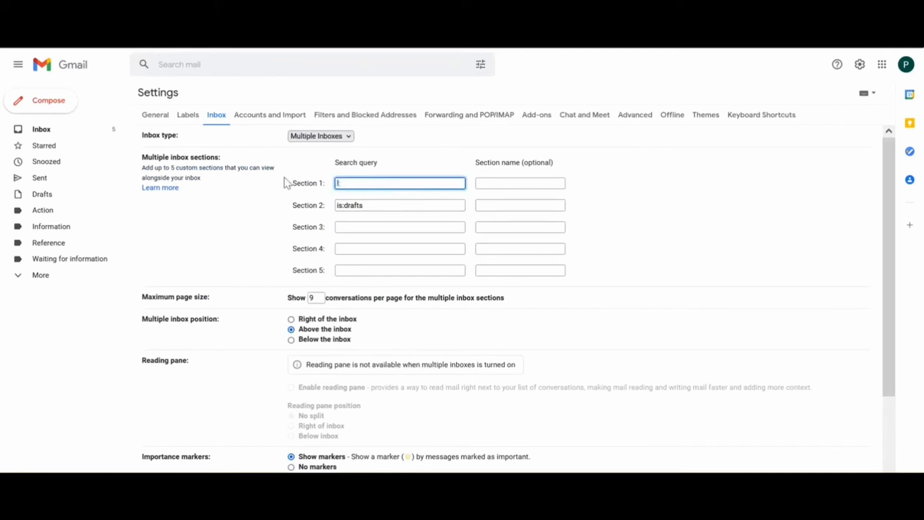
type("Action")
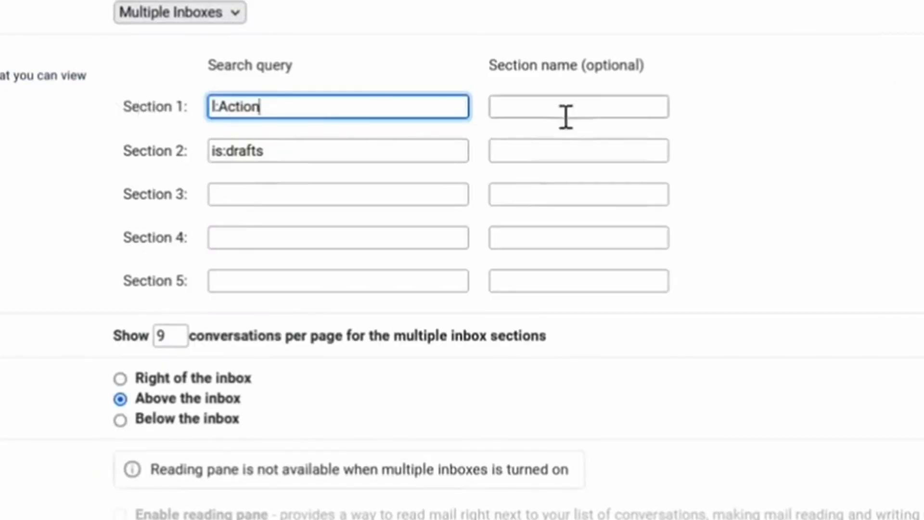
left_click(581, 116)
type("Actiona")
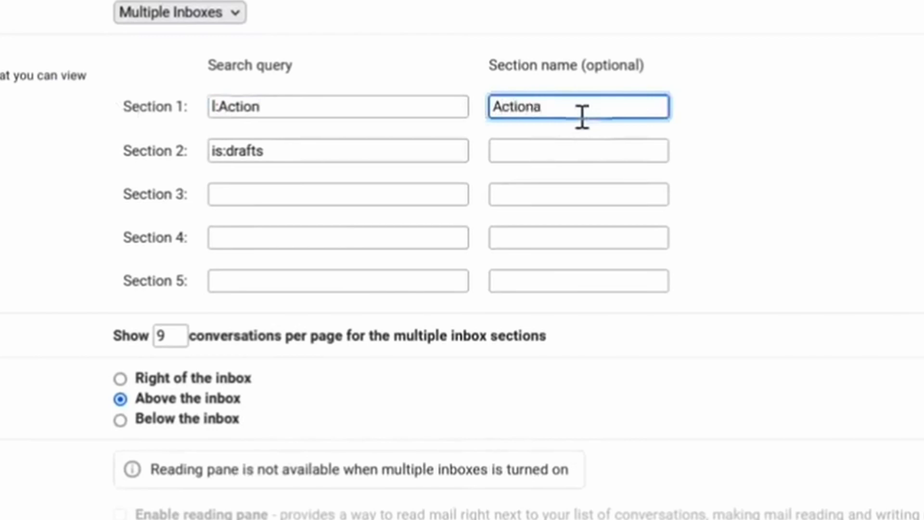
type("ble Email")
Replace the section 2 search query with "l:Information" and name the section "Information"
left_click_drag(349, 146, 130, 144)
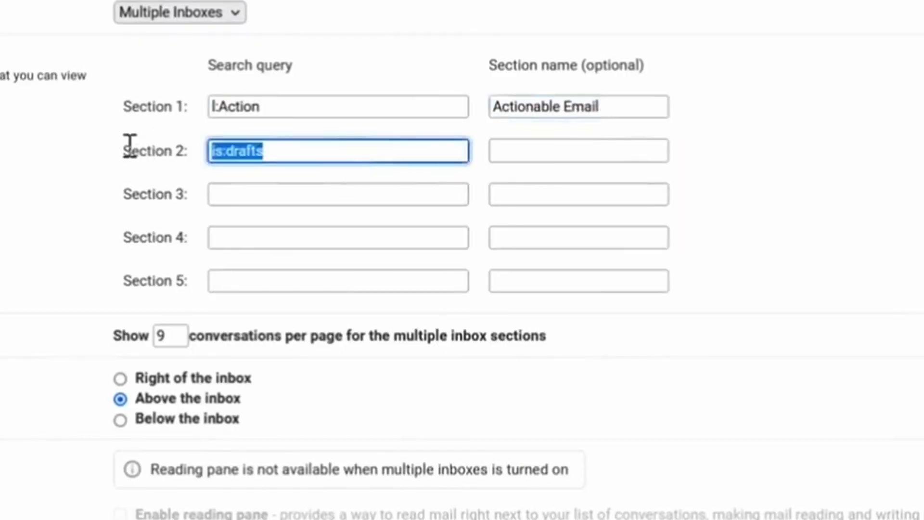
key("BackSpace")
type("l:Information")
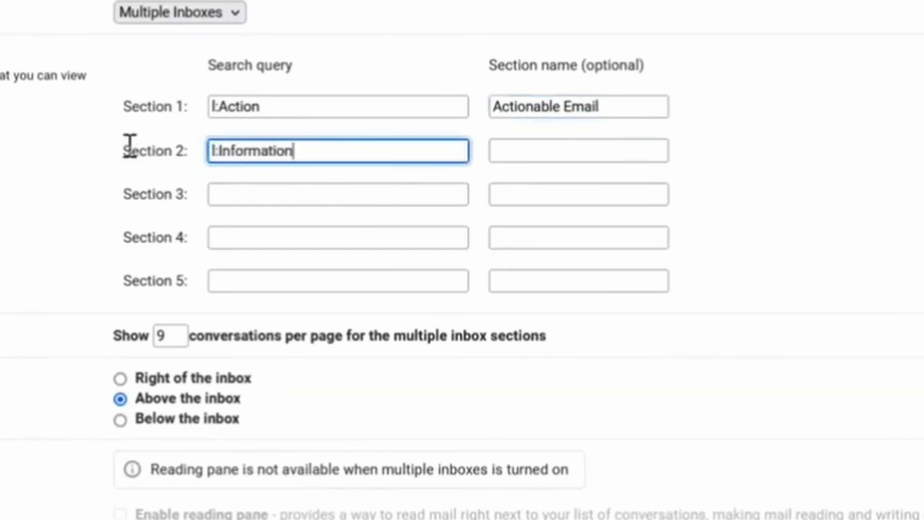
left_click(482, 150)
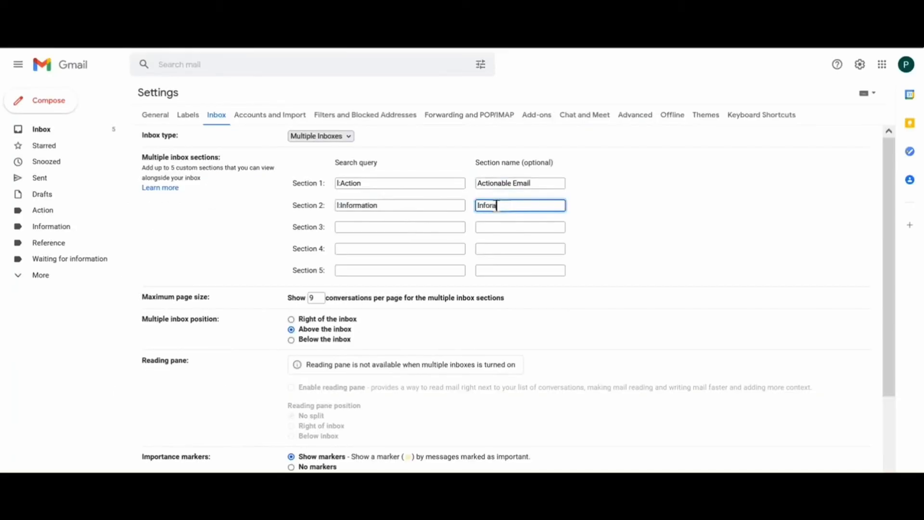
type("Information")
Set inbox section 3 to the search query "l:Waiting for information" and name it "Waiting"
left_click(422, 227)
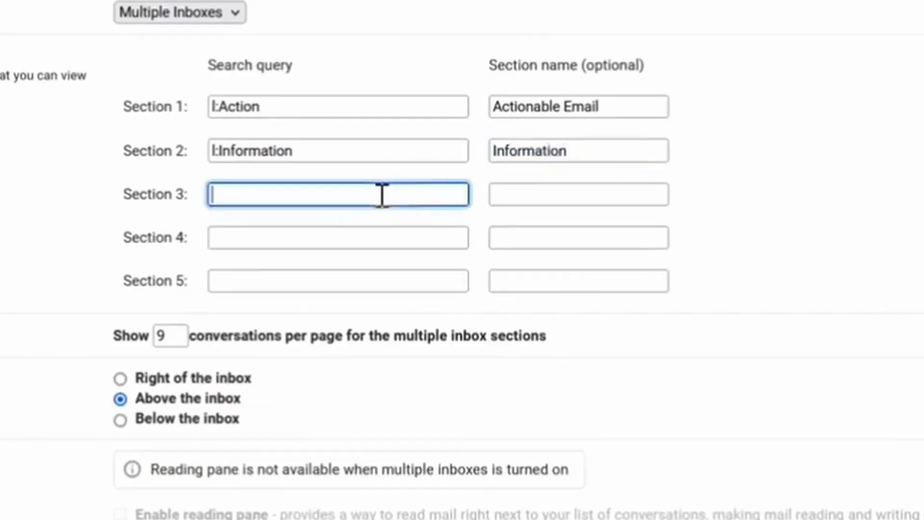
type("l:Watiting for information")
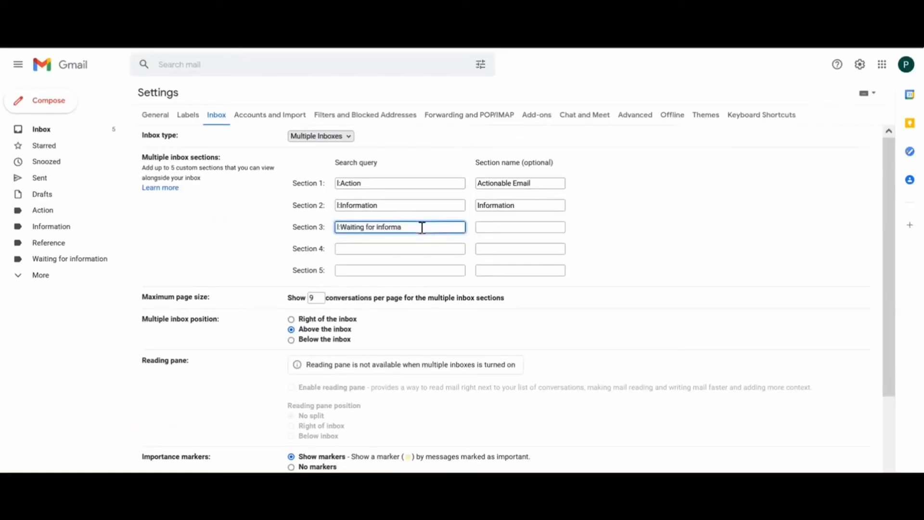
key("Tab")
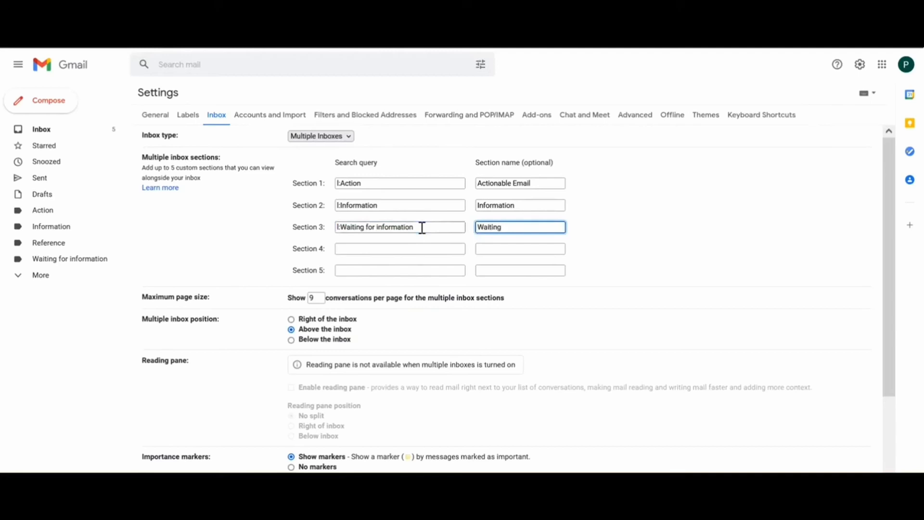
Set inbox section 4 to the search query "l:Reference" and name it "Reference"
left_click(390, 247)
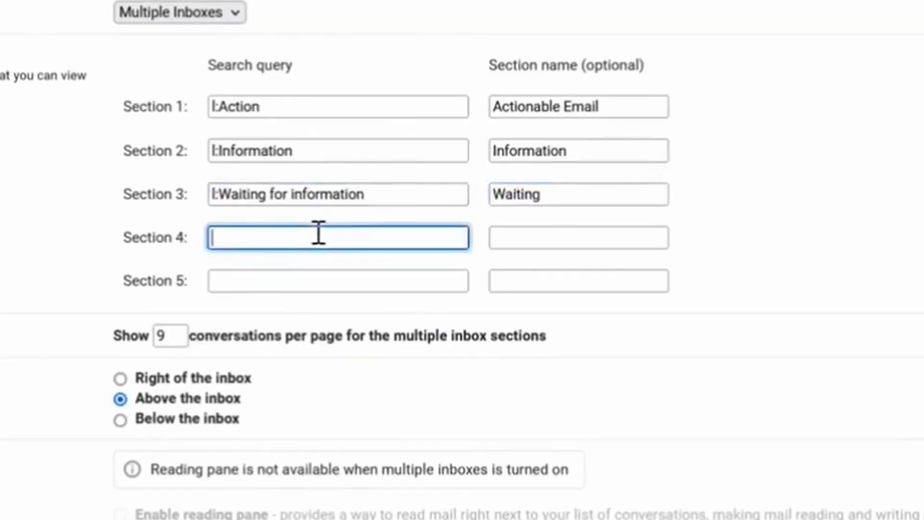
type("l:Reference")
key("Tab")
type("Reference")
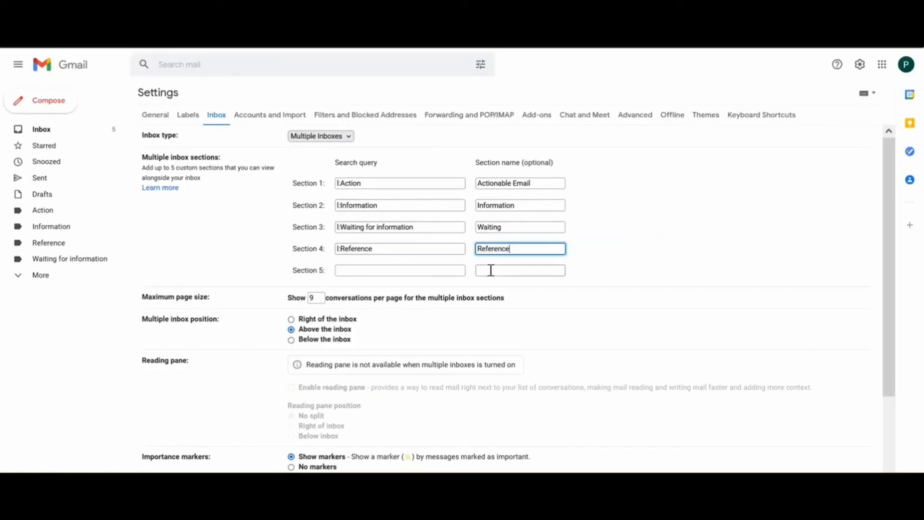
Set the importance markers to "No markers" and save the inbox settings
scroll(490, 270, "down", 3)
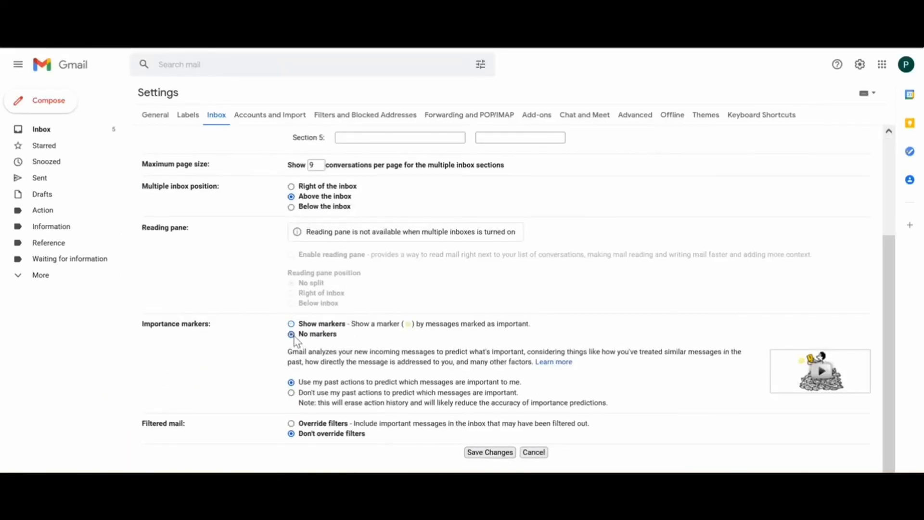
left_click(503, 452)
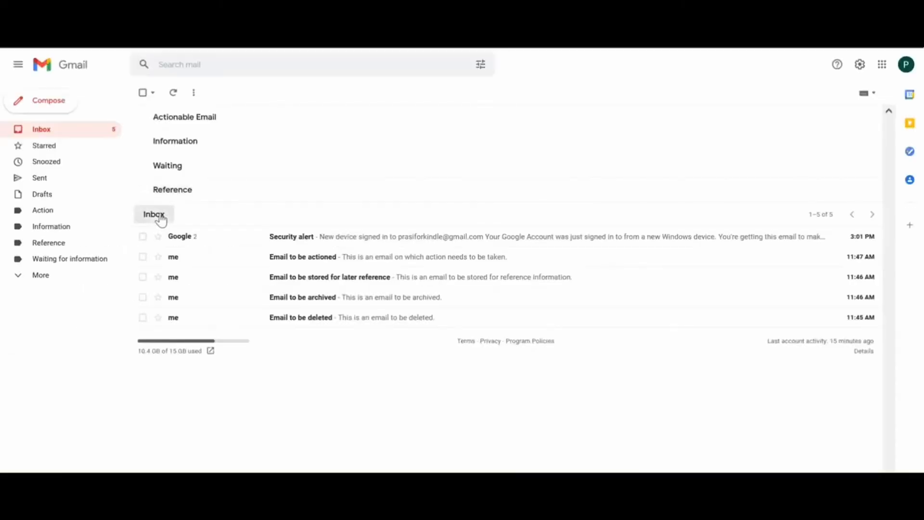
Change the multiple inbox position to "Right of the inbox" in the inbox settings and save the changes
left_click(859, 64)
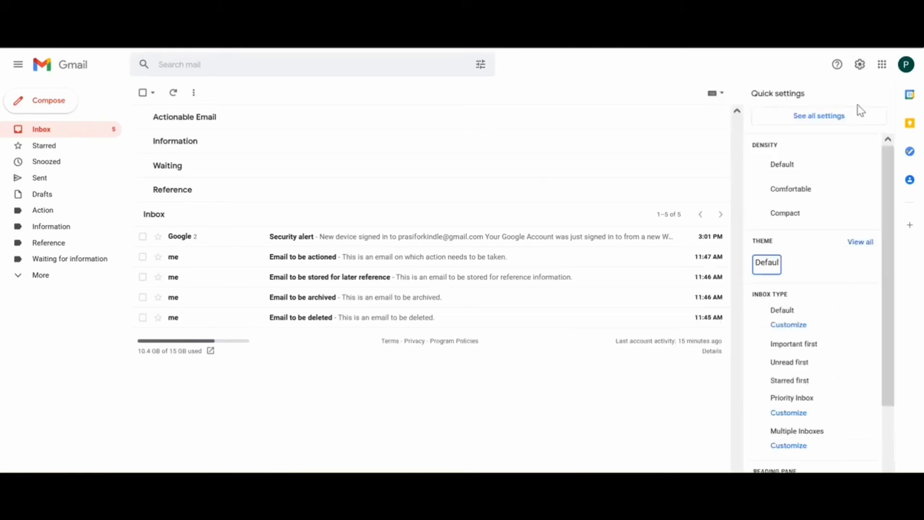
left_click(826, 126)
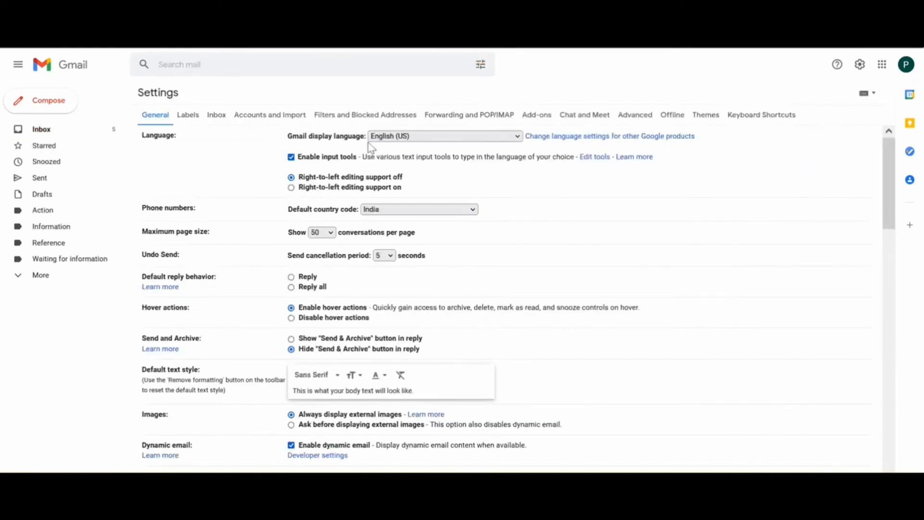
left_click(216, 116)
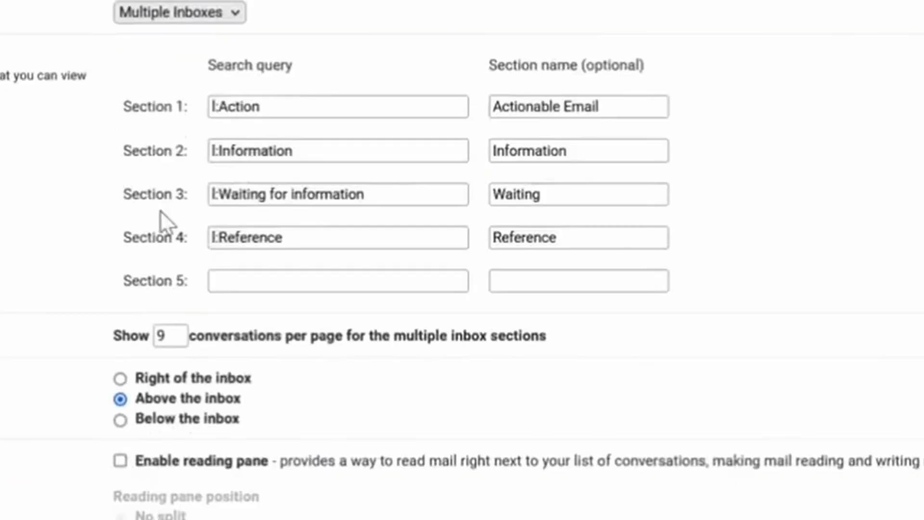
left_click(120, 378)
scroll(322, 380, "down", 4)
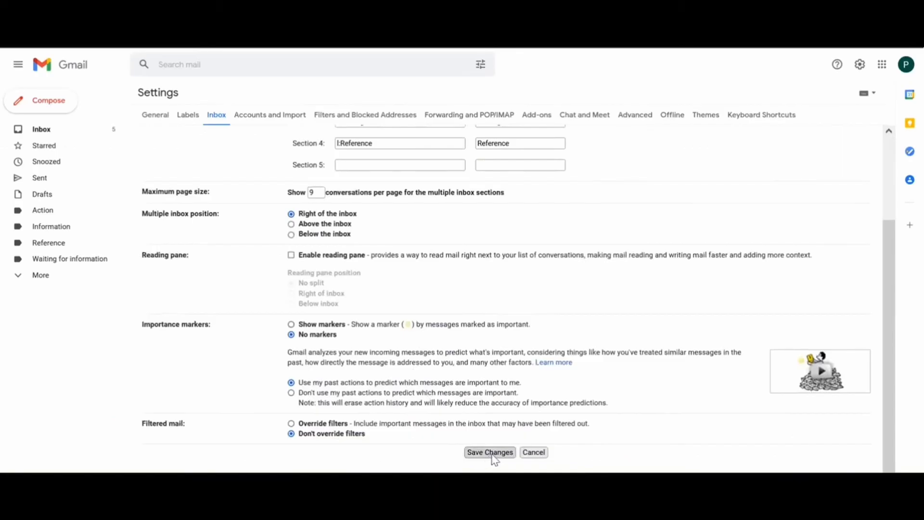
left_click(490, 452)
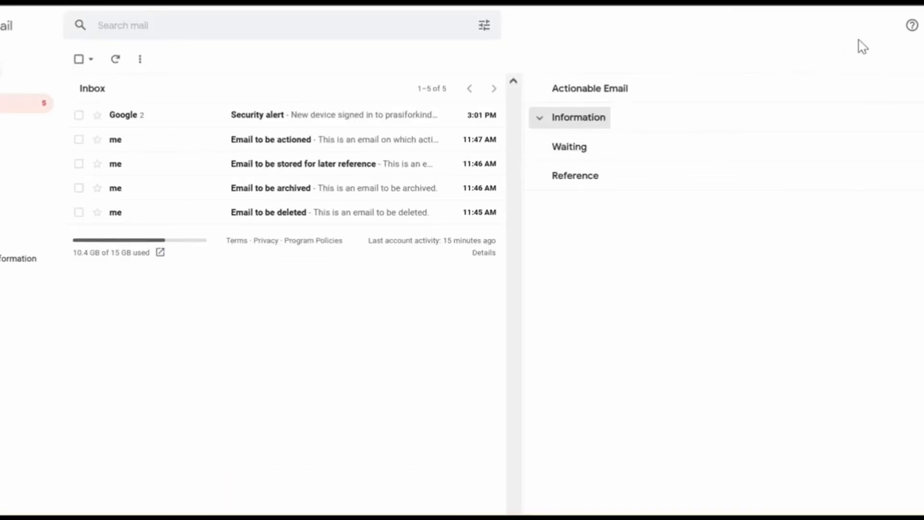
In the inbox settings, move the search query "l:Reference" from section 4 to section 2, replacing the query there
left_click(923, 25)
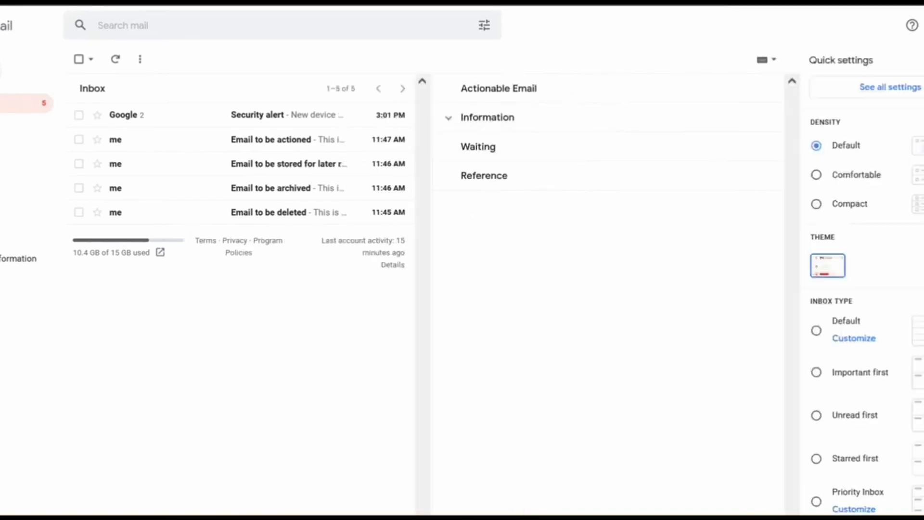
left_click(906, 91)
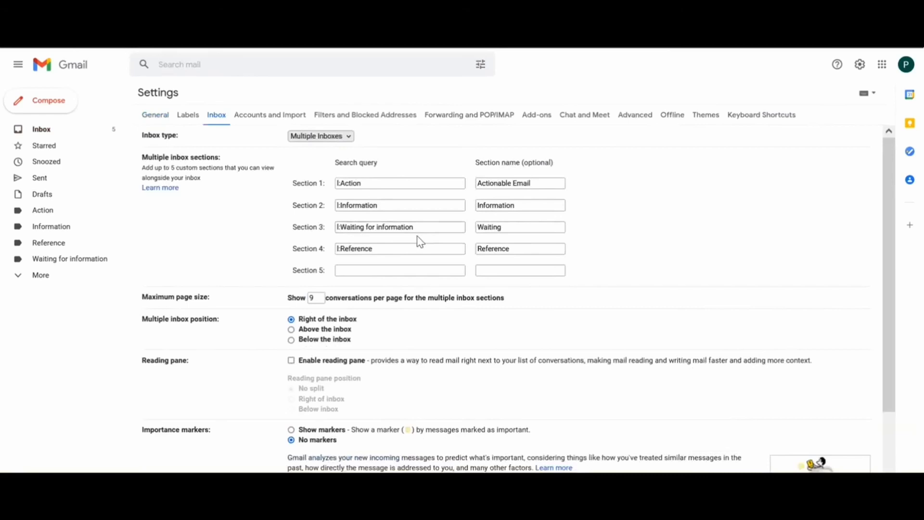
left_click_drag(402, 246, 313, 247)
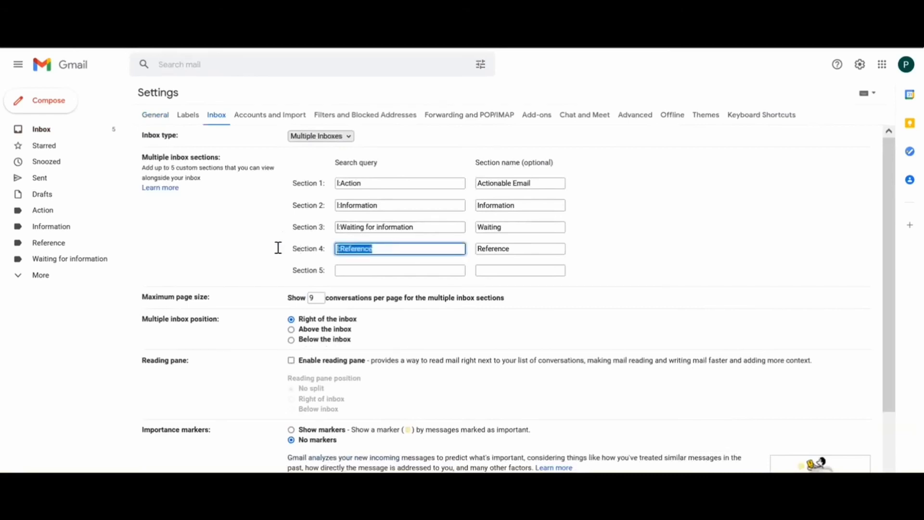
key("ctrl+x")
left_click_drag(392, 206, 241, 206)
key("ctrl+v")
Move the section name "Reference" from section 4 to section 2 and save the inbox settings
left_click_drag(544, 248, 392, 250)
key("ctrl+x")
left_click_drag(523, 206, 402, 210)
key("ctrl+v")
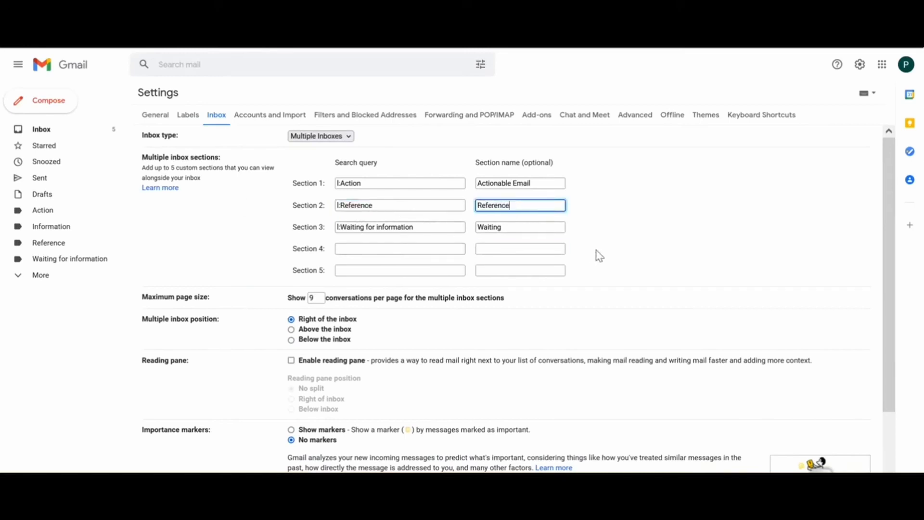
scroll(599, 258, "down", 2)
left_click(490, 455)
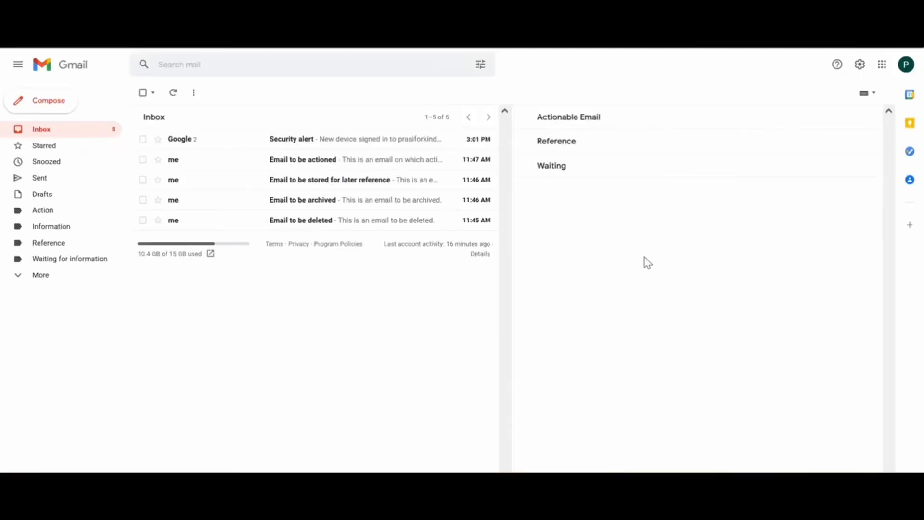
Open the keyboard shortcut settings and review the list of actions and their assigned keys
left_click(859, 64)
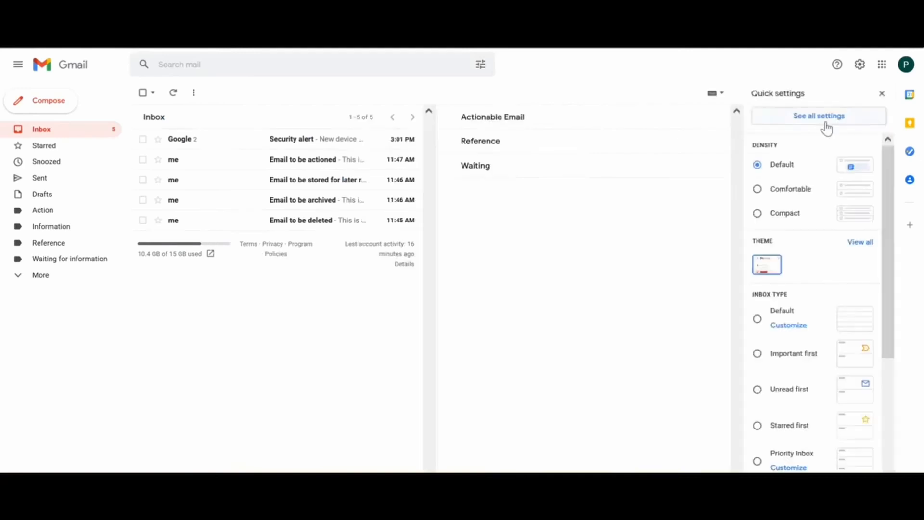
left_click(827, 128)
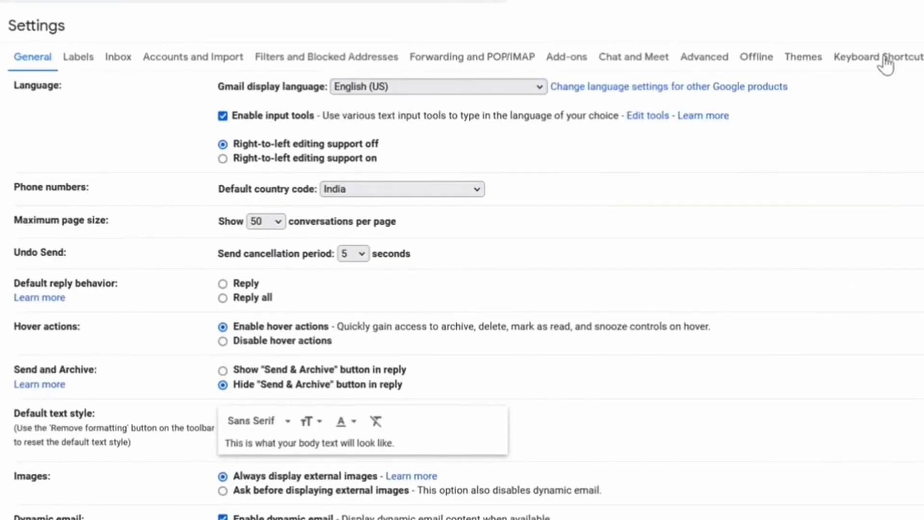
left_click(784, 115)
scroll(622, 235, "down", 12)
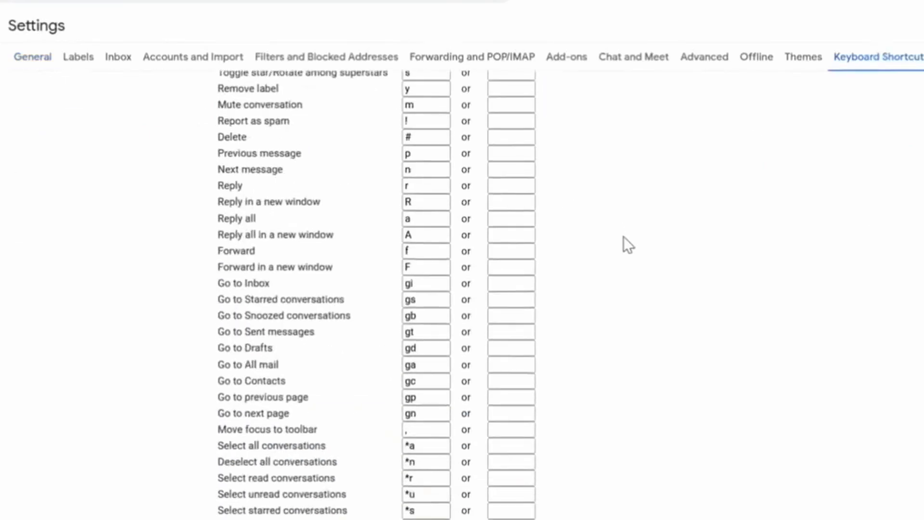
scroll(623, 236, "up", 12)
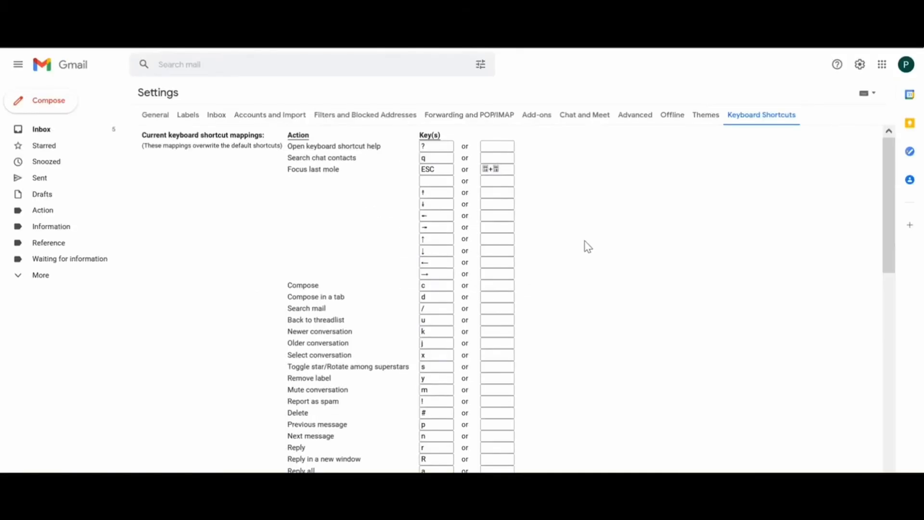
Make sure keyboard shortcuts are turned on in the general settings and save the changes
left_click(156, 116)
scroll(603, 289, "down", 15)
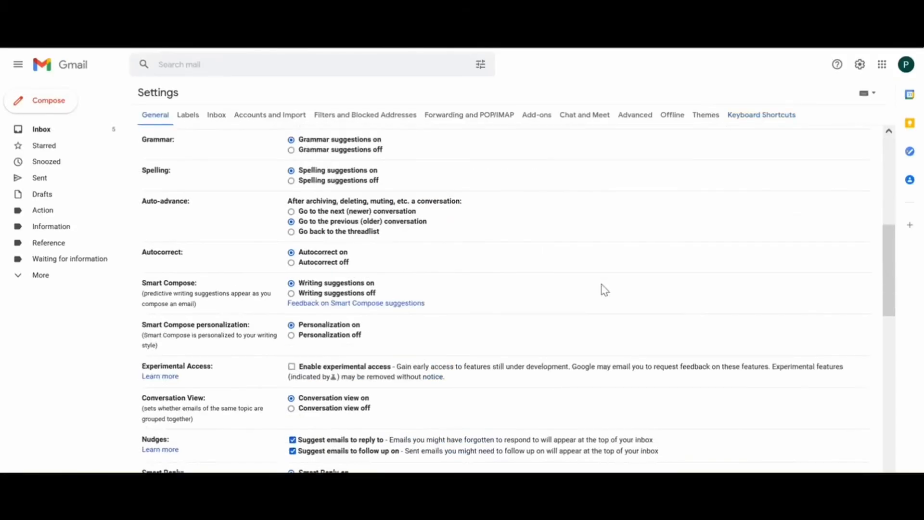
scroll(604, 288, "down", 4)
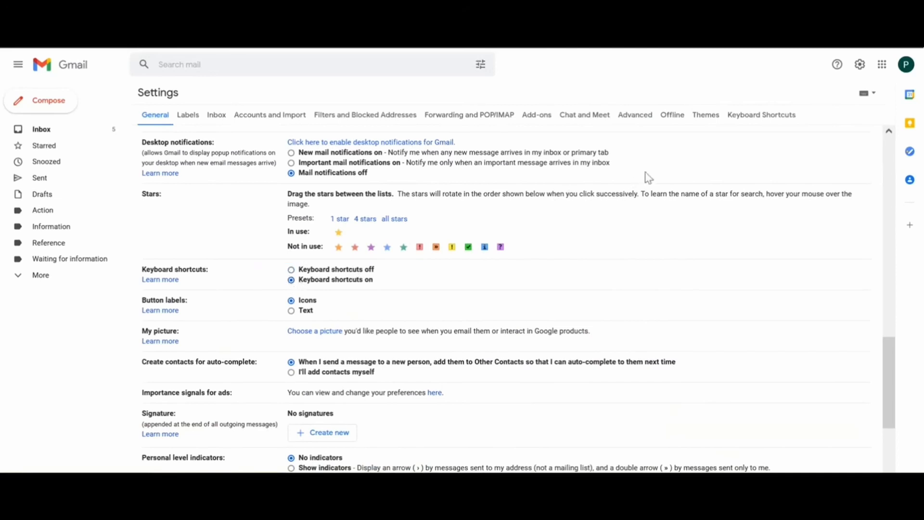
scroll(637, 192, "down", 5)
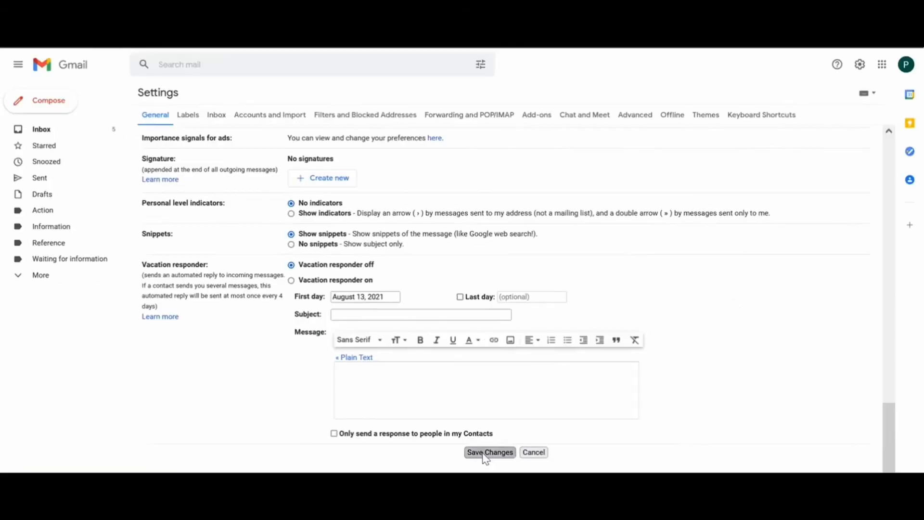
left_click(486, 455)
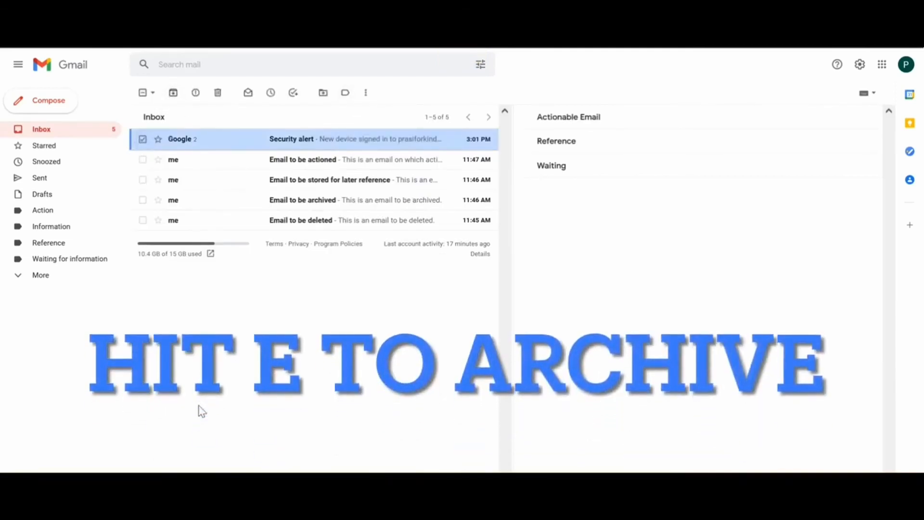
Archive the selected Google security alert and move the message "Email to be actioned" to the Action label
key("e")
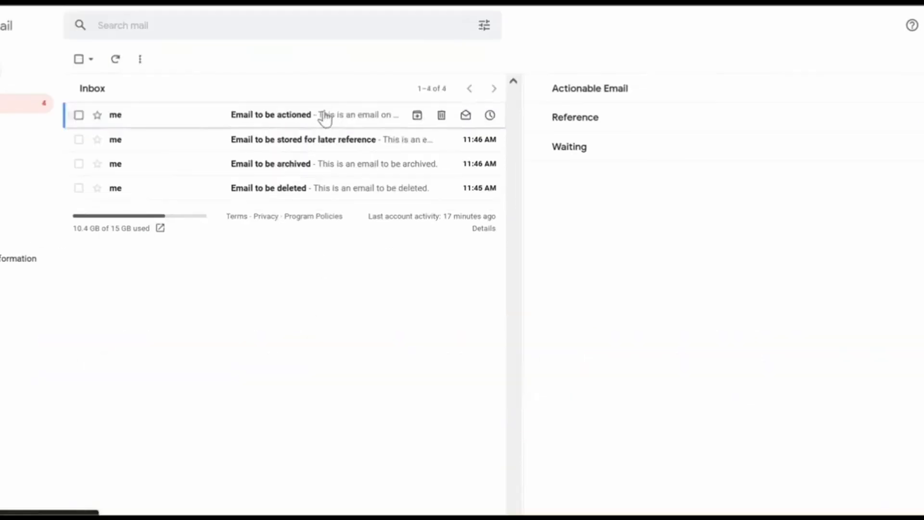
left_click(346, 140)
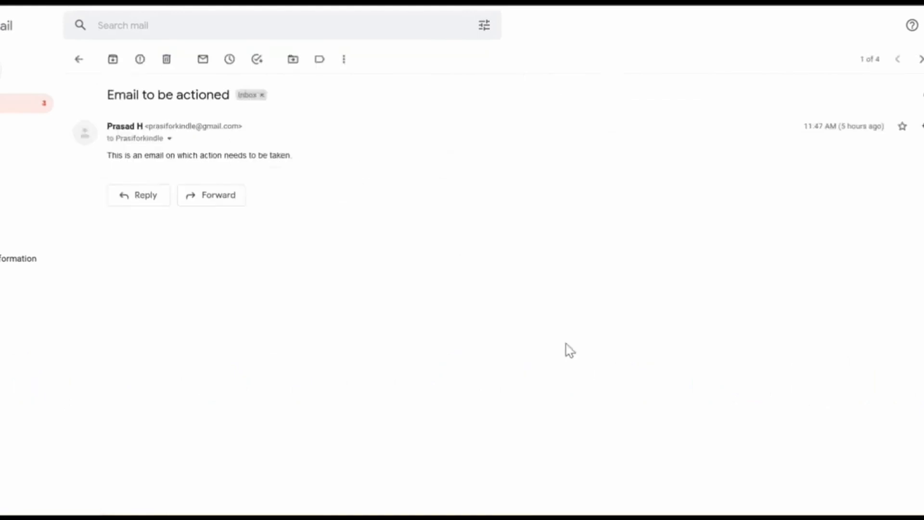
type("v")
type("ac")
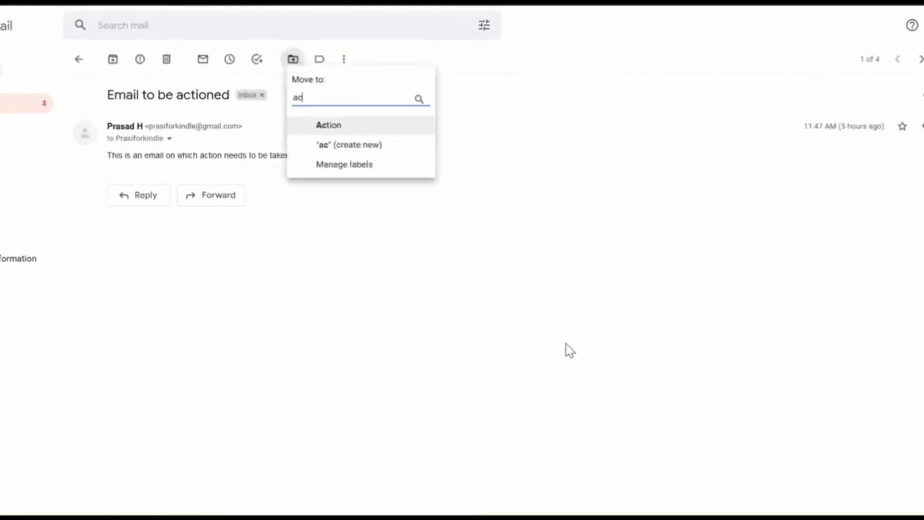
key("Return")
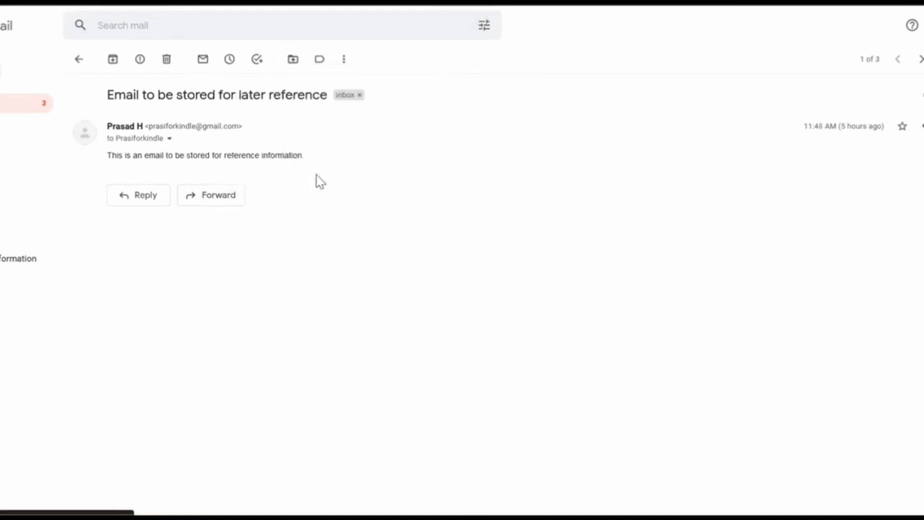
Move the open message "Email to be stored for later reference" to the Reference label
left_click(319, 59)
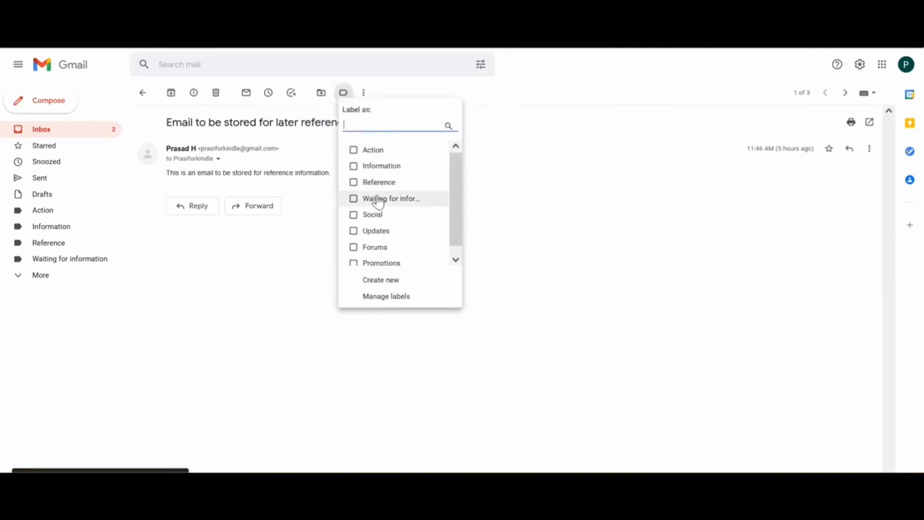
left_click(296, 271)
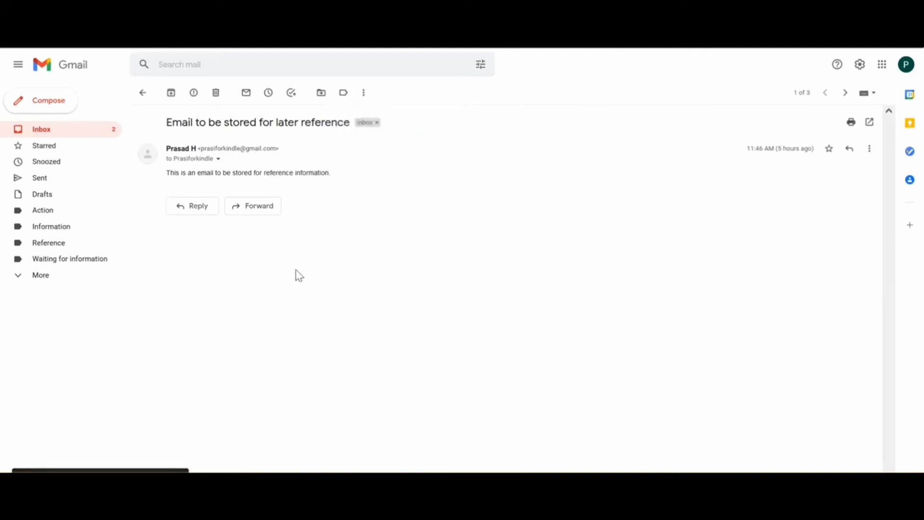
type("vref")
key("Return")
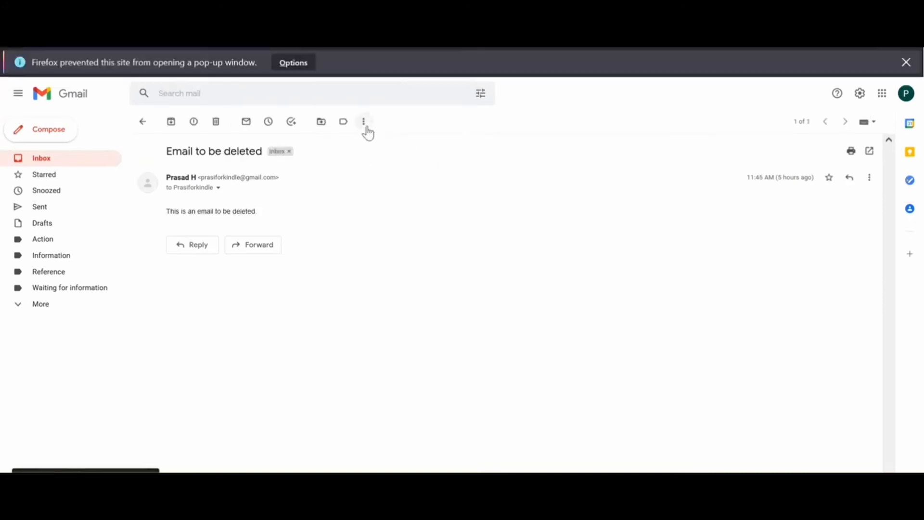
left_click(365, 126)
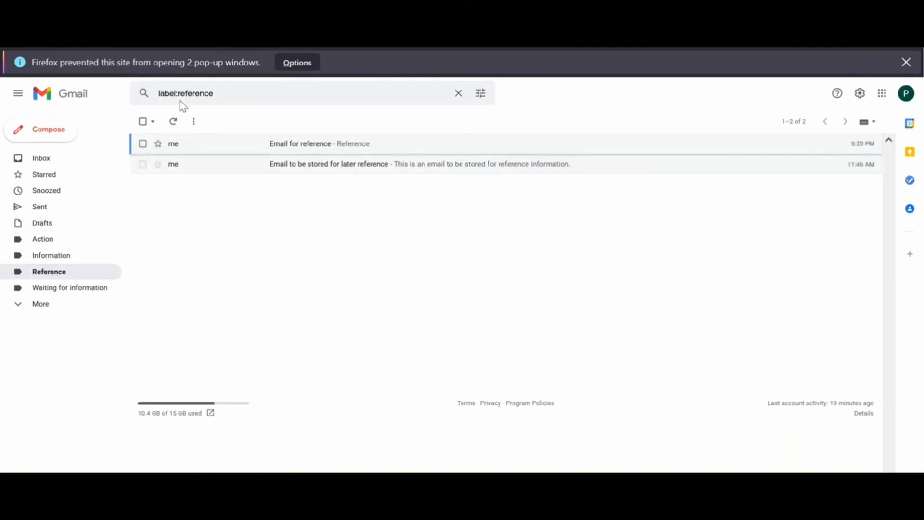
Change the search query of inbox section 2 to "l:reference" and save the inbox settings
left_click(859, 93)
left_click(828, 147)
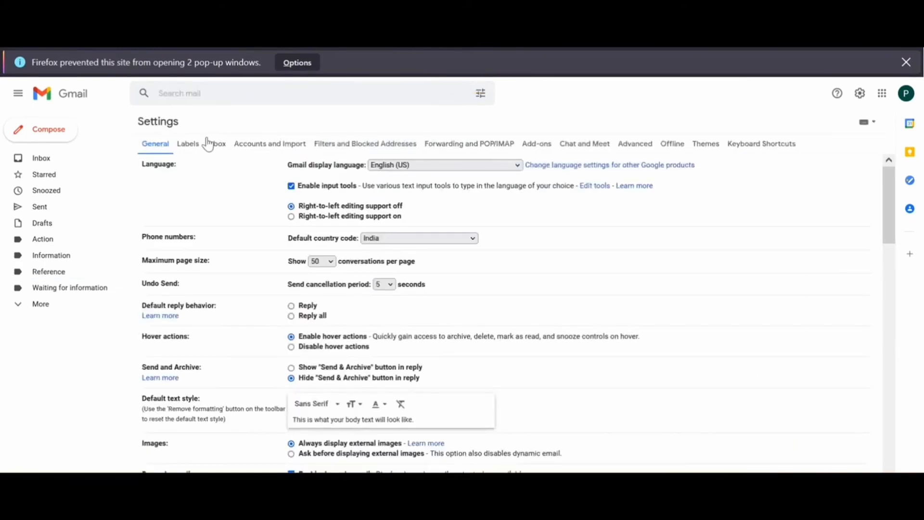
left_click(215, 147)
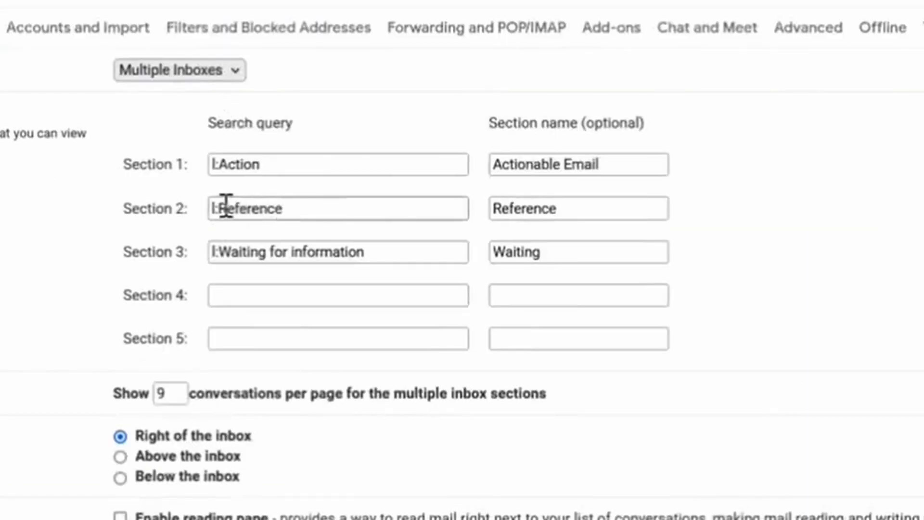
left_click(378, 233)
key("BackSpace")
type("r")
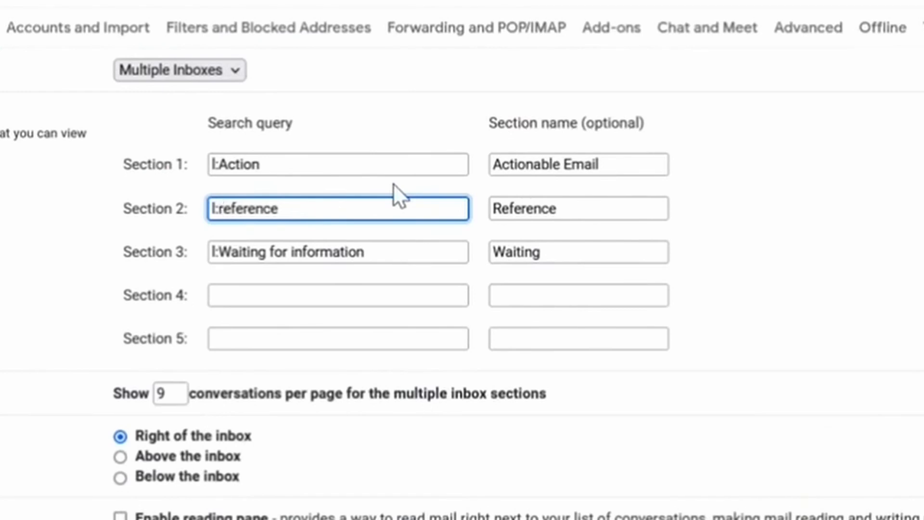
scroll(555, 308, "down", 3)
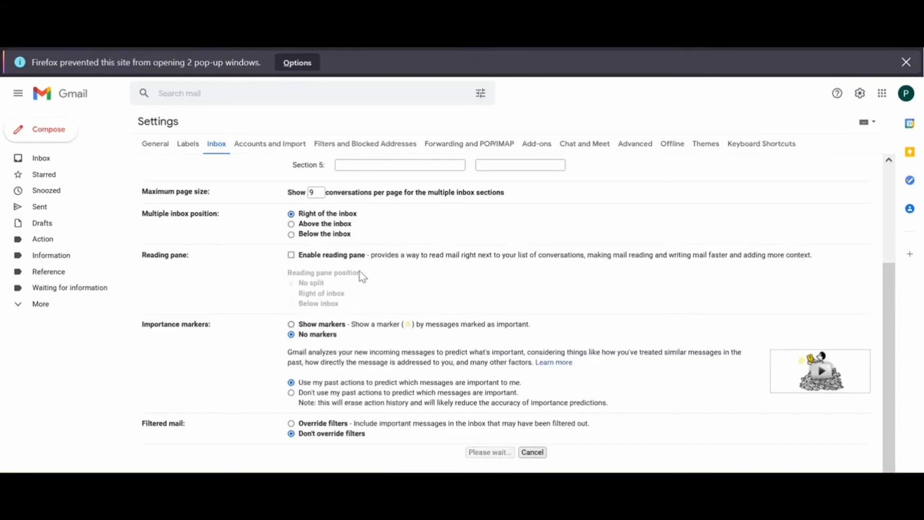
View the messages under the Reference label, return to the inbox and collapse its Reference and Actionable Email sections
left_click(49, 271)
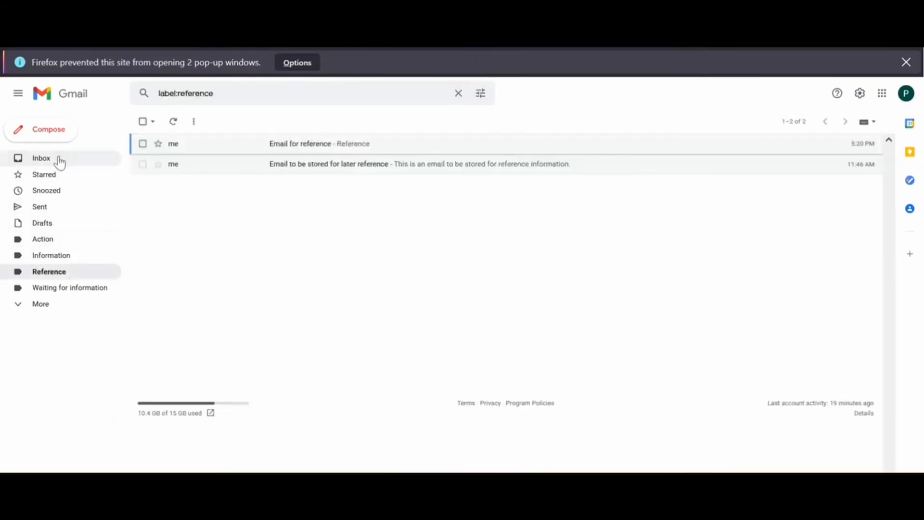
left_click(58, 159)
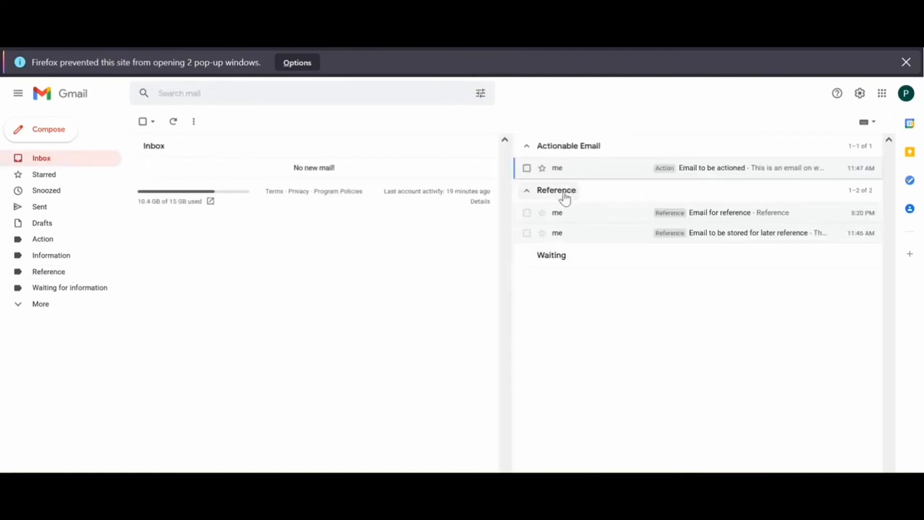
left_click(571, 191)
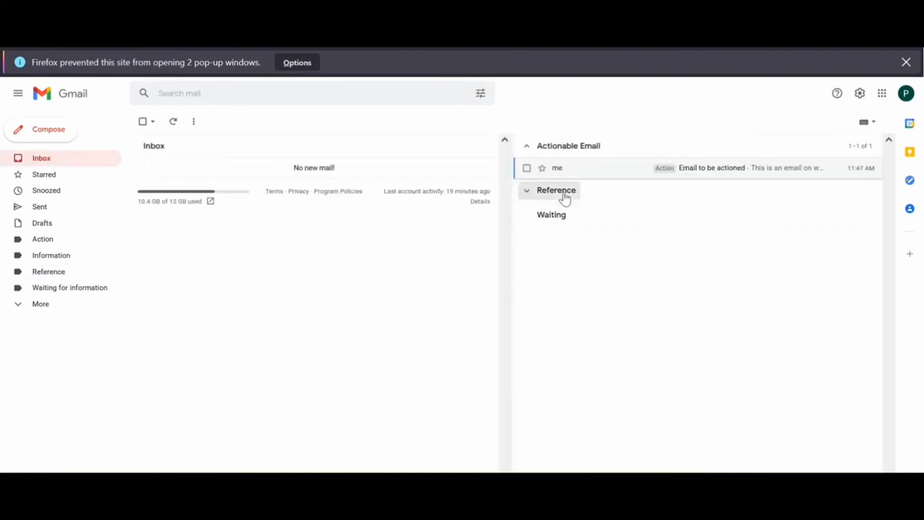
left_click(566, 154)
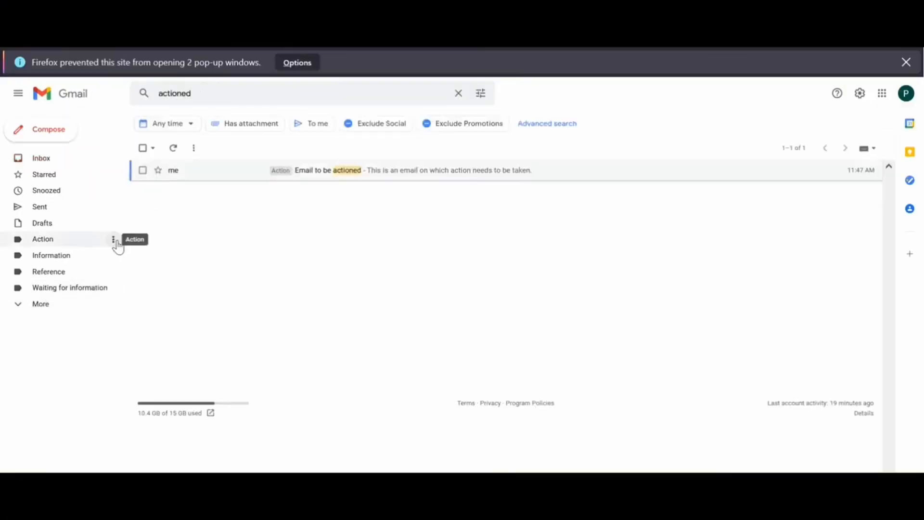
Set the colour of the Action label to orange-red
left_click(115, 240)
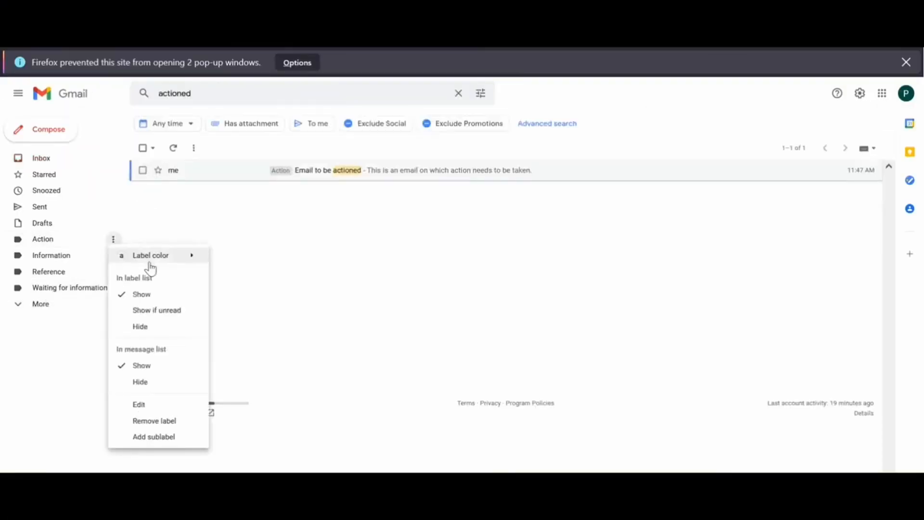
mouse_move(173, 260)
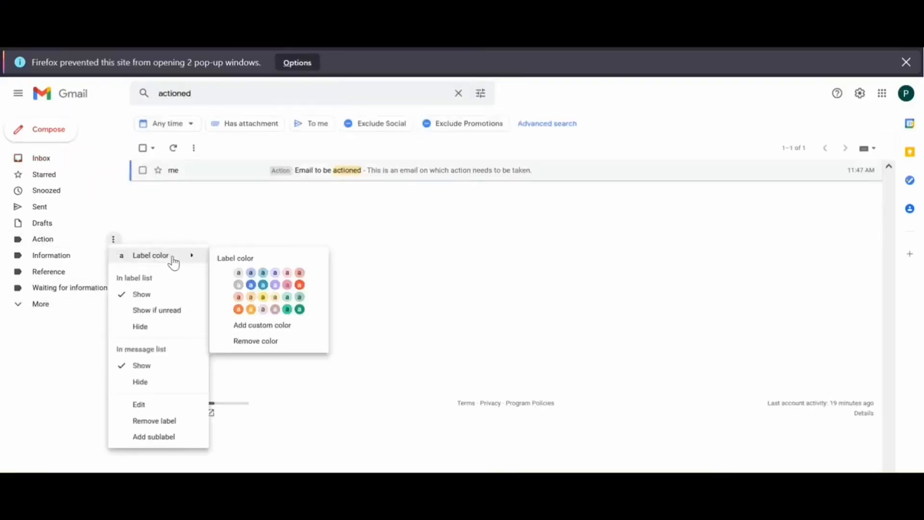
left_click(299, 285)
Set the colour of the Reference label to pale pinkish grey
left_click(114, 272)
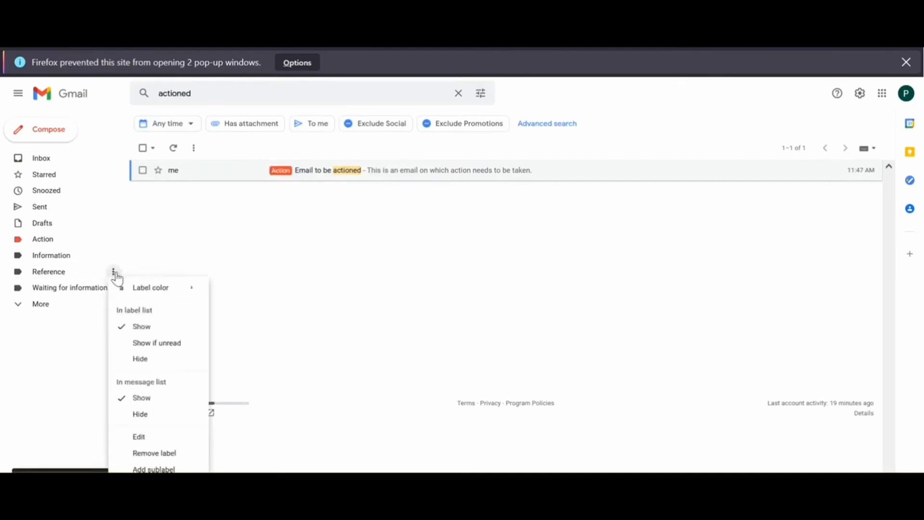
mouse_move(173, 298)
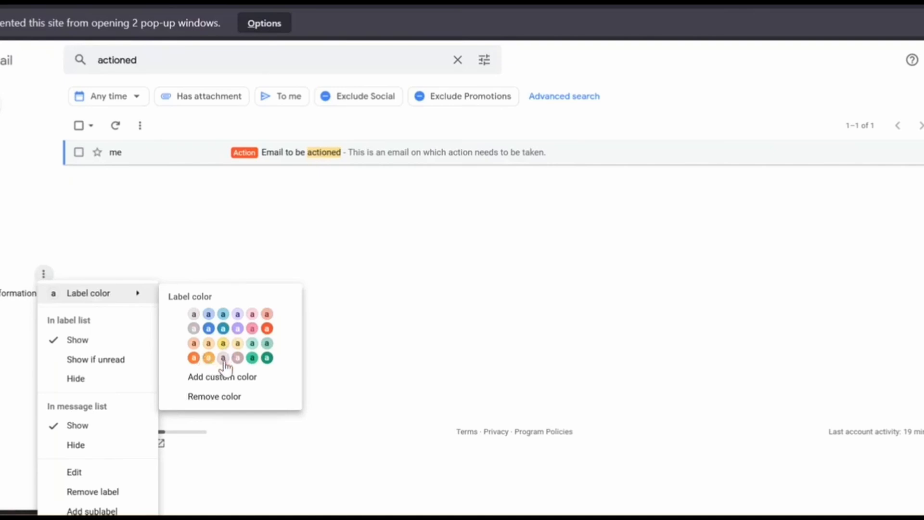
left_click(223, 359)
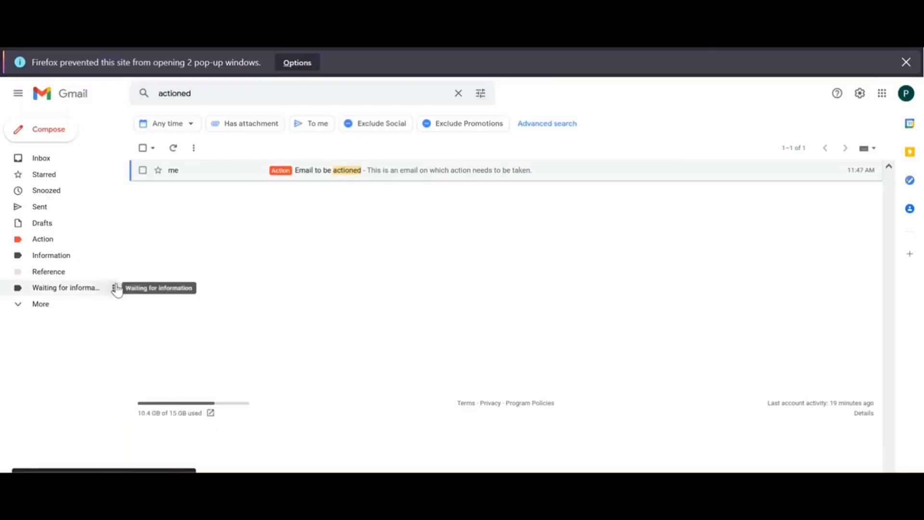
Set the colour of the "Waiting for information" label to blue
left_click(115, 288)
mouse_move(165, 310)
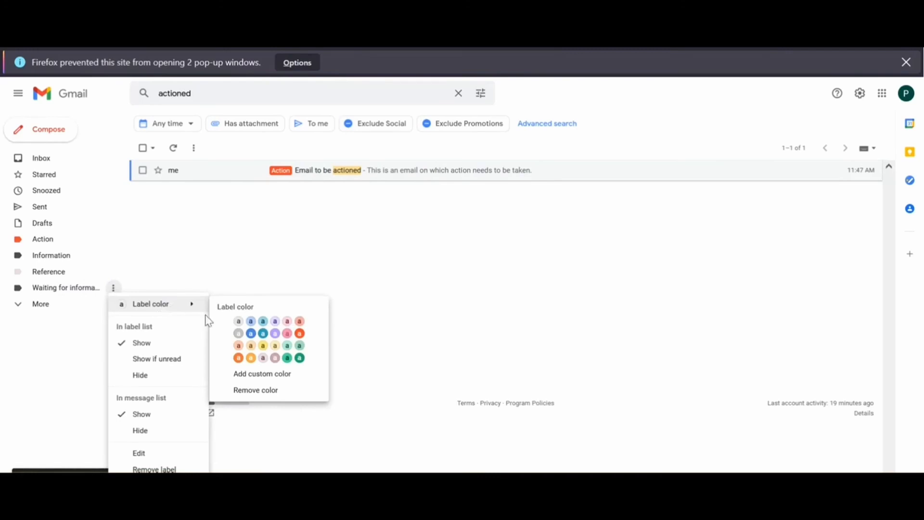
left_click(254, 334)
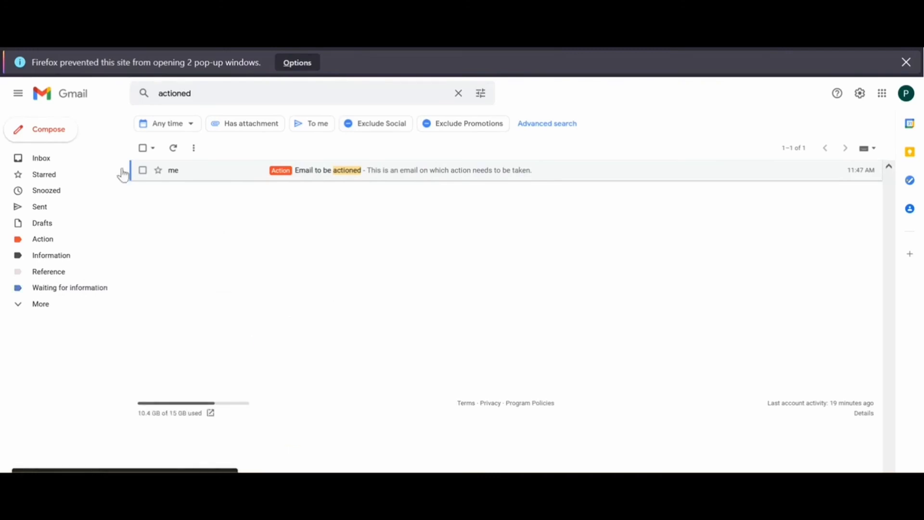
Return to the inbox and expand the Actionable Email and Reference sections to view their coloured labels
left_click(64, 161)
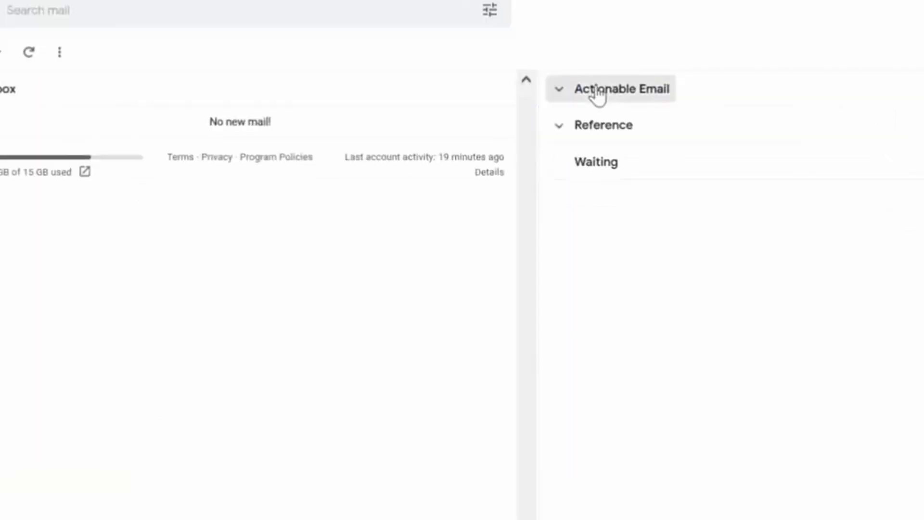
left_click(551, 150)
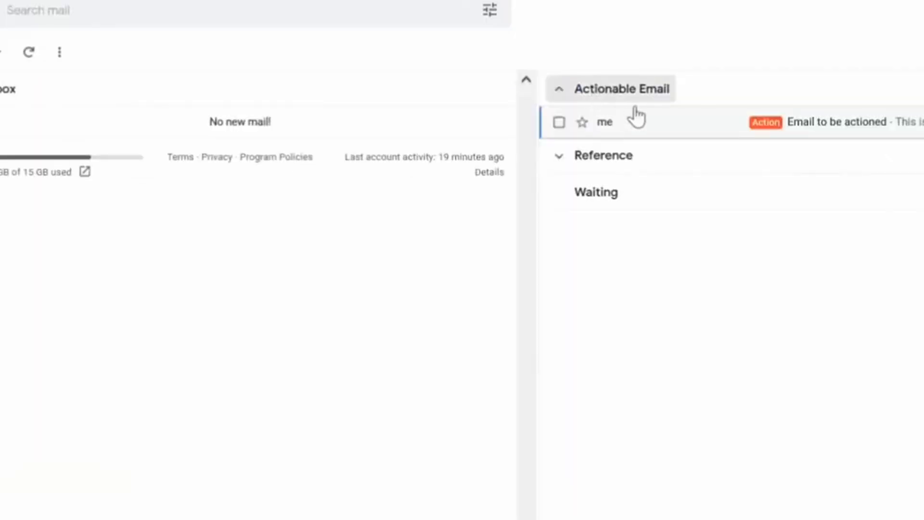
left_click(595, 167)
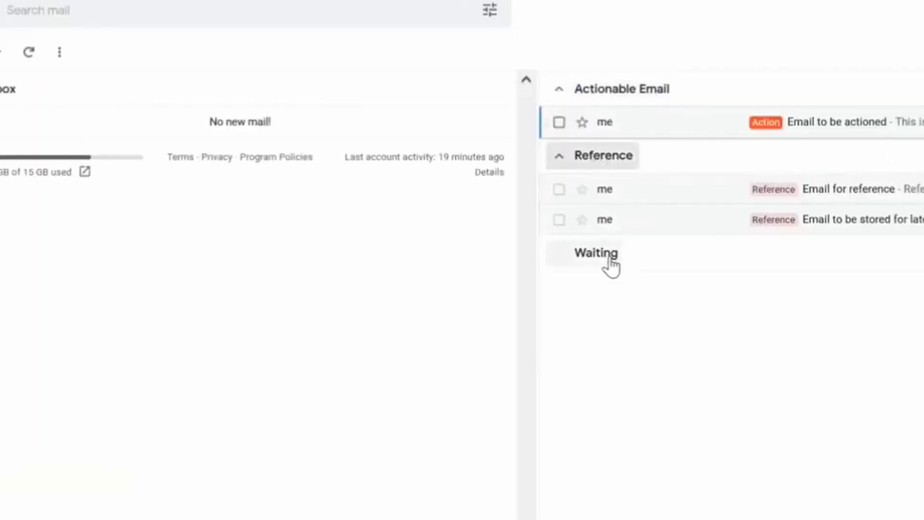
left_click_drag(610, 259, 567, 268)
left_click(567, 268)
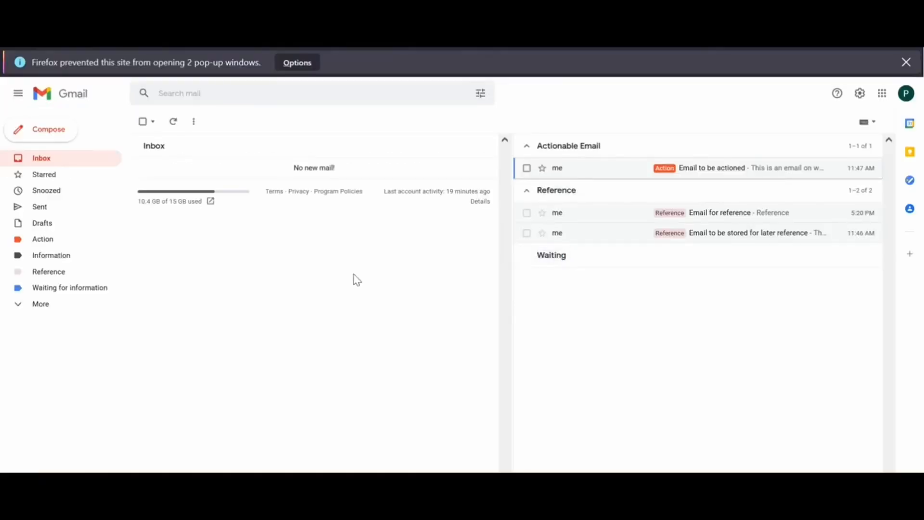